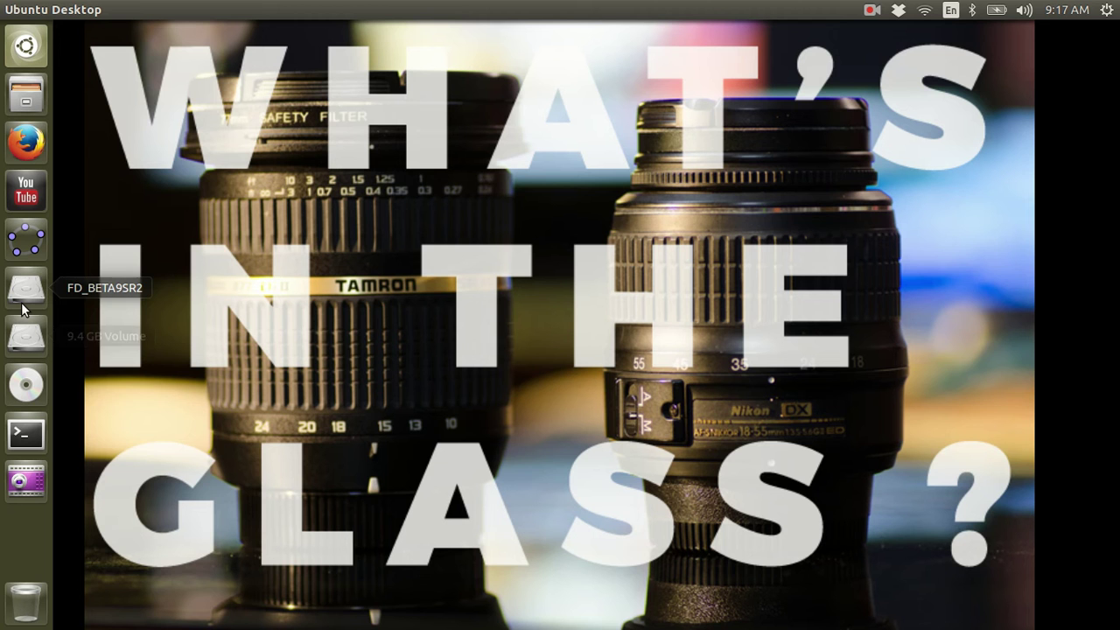
# Browse to ns-examples/Performance Parameters and open network1.tcl in gedit.
pyautogui.click(37, 103)
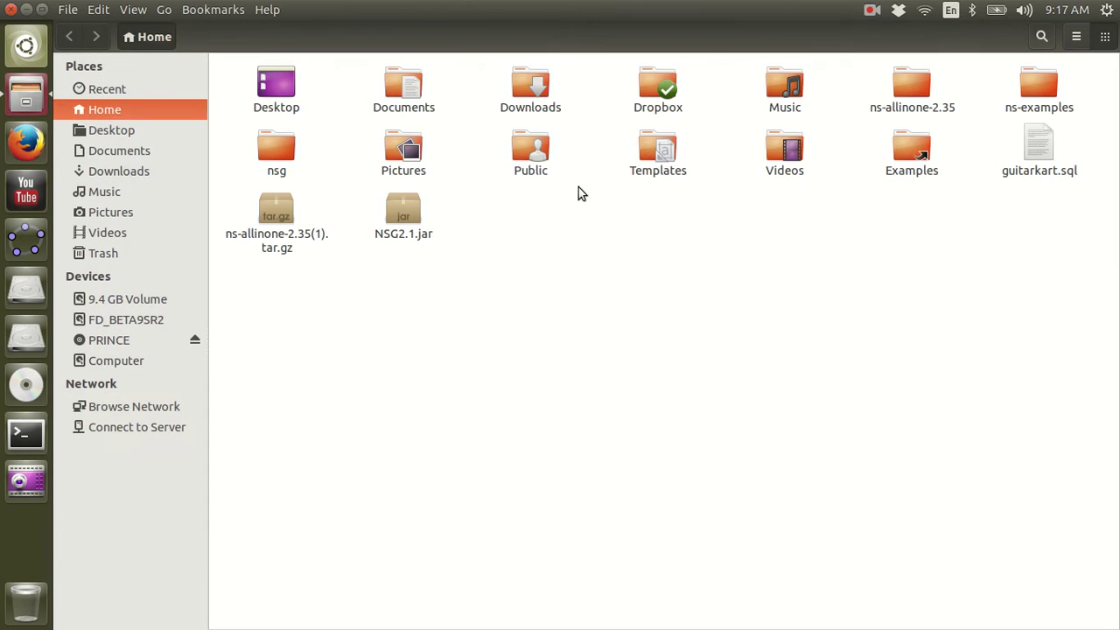
pyautogui.click(1034, 101)
pyautogui.doubleClick(1034, 101)
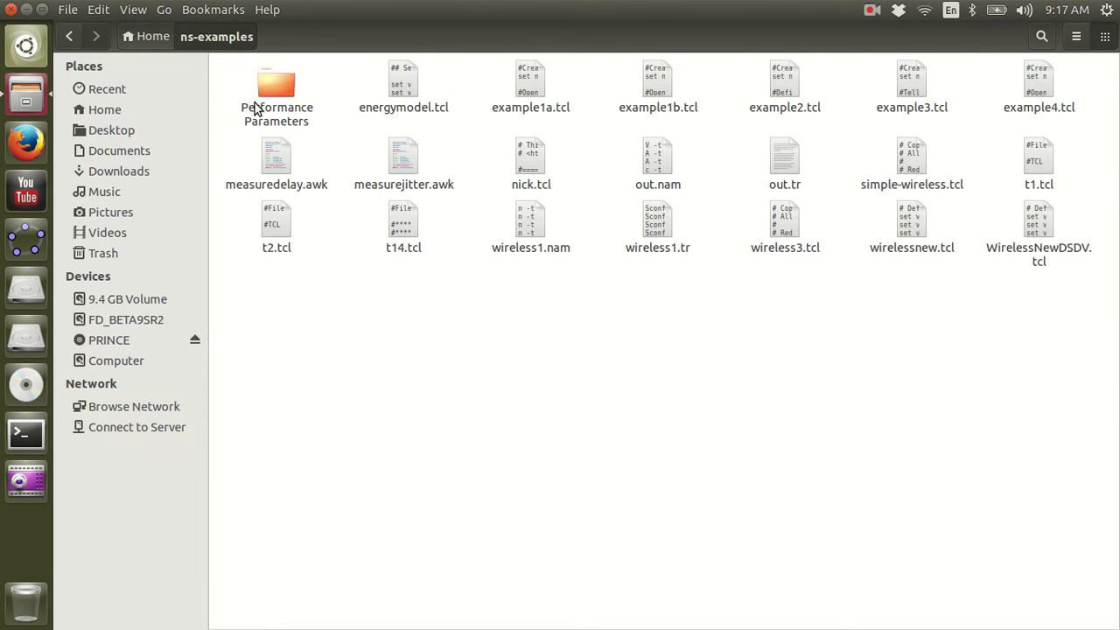
pyautogui.doubleClick(259, 103)
pyautogui.doubleClick(421, 107)
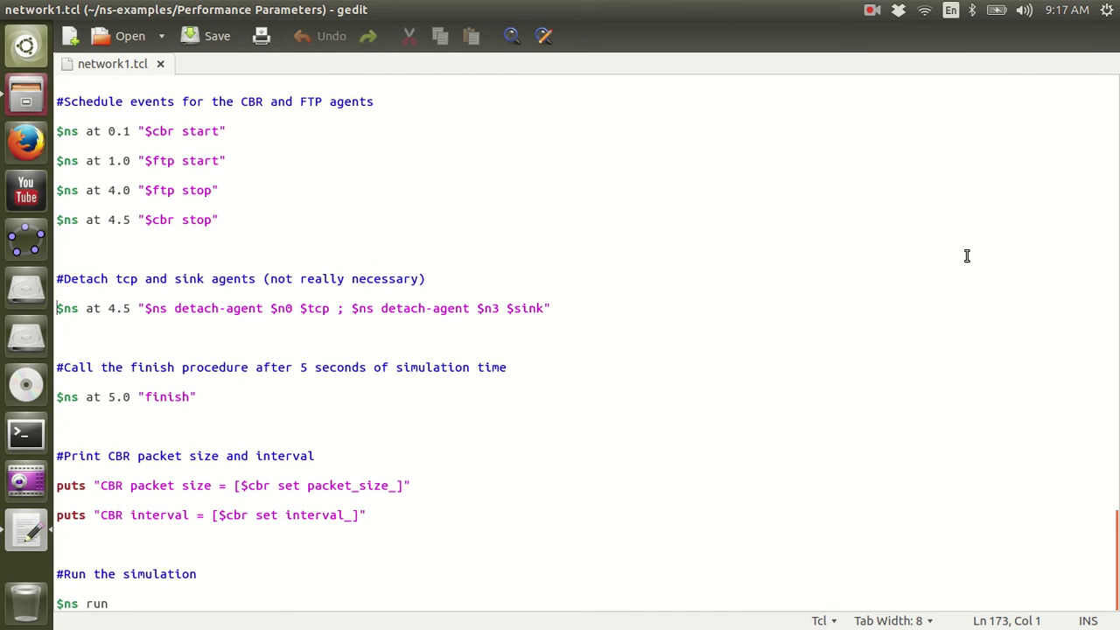
# Move up through network1.tcl past the UDP/CBR setup, link definitions and node creation lines.
pyautogui.press('Up')
pyautogui.press('Up')
pyautogui.press('Up')
pyautogui.press('Up')
pyautogui.press('Up')
pyautogui.press('Up')
pyautogui.press('Up')
pyautogui.press('Up')
pyautogui.press('Up')
pyautogui.press('Up')
pyautogui.press('Up')
pyautogui.press('Up')
pyautogui.press('Up')
pyautogui.press('Up')
pyautogui.press('Up')
pyautogui.press('Up')
pyautogui.press('Up')
pyautogui.press('Up')
pyautogui.press('Up')
pyautogui.press('Up')
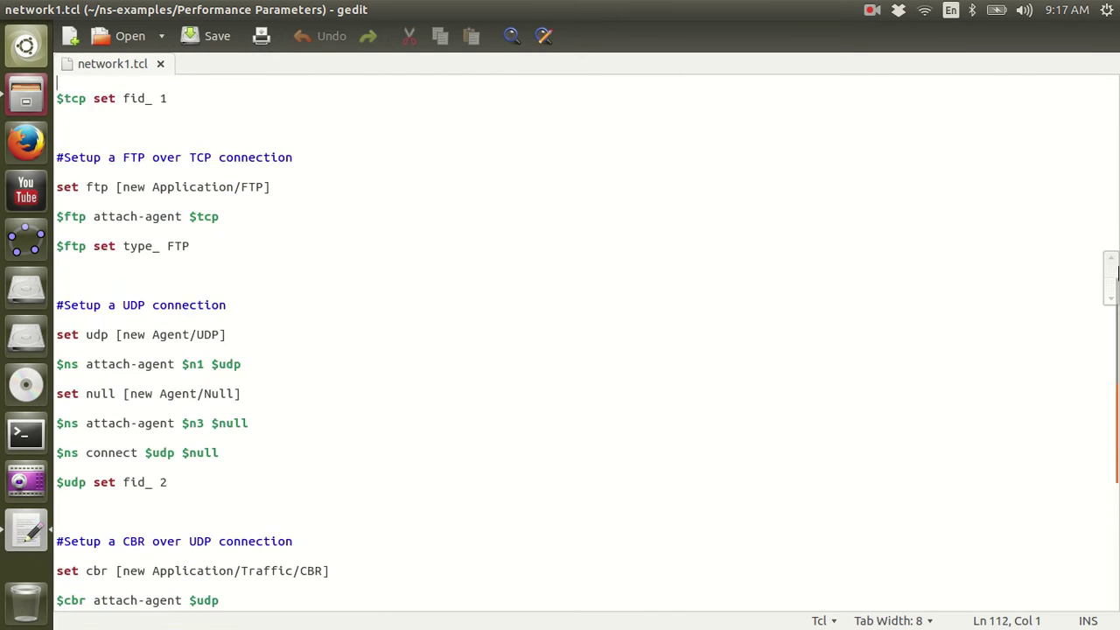
pyautogui.press('Up')
pyautogui.press('Up')
pyautogui.press('Up')
pyautogui.press('Up')
pyautogui.press('Up')
pyautogui.press('Up')
pyautogui.press('Up')
pyautogui.press('Up')
pyautogui.press('Up')
pyautogui.press('Up')
pyautogui.press('Up')
pyautogui.press('Up')
pyautogui.press('Up')
pyautogui.press('Up')
pyautogui.press('Up')
pyautogui.press('Up')
pyautogui.press('Up')
pyautogui.press('Up')
pyautogui.press('Up')
pyautogui.press('Up')
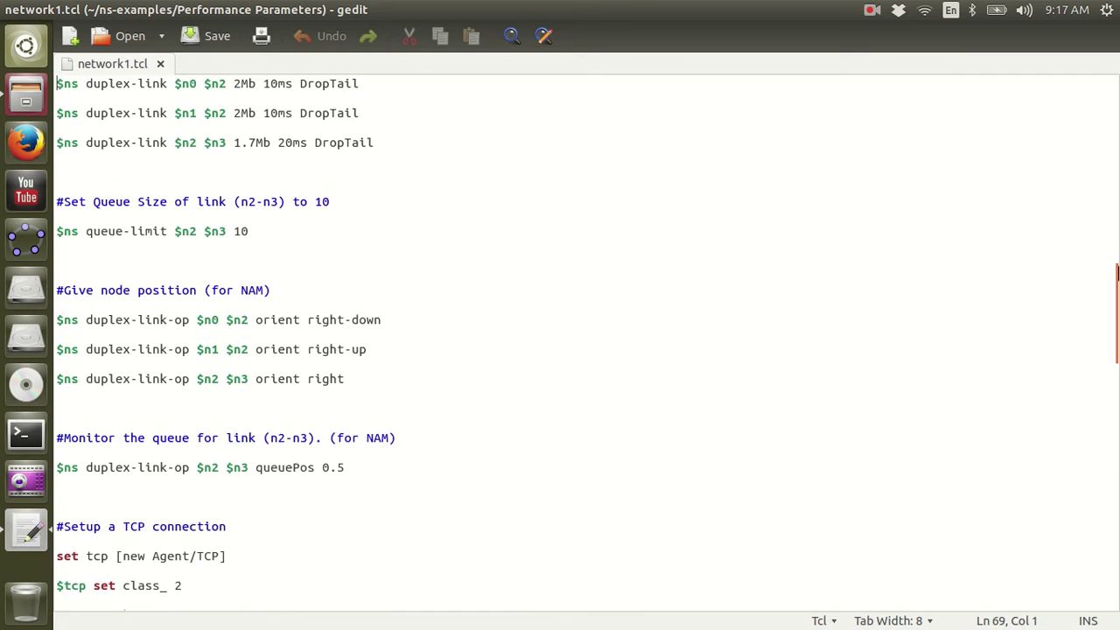
pyautogui.press('Up')
pyautogui.press('Up')
pyautogui.press('Up')
pyautogui.press('Up')
pyautogui.press('Up')
pyautogui.press('Up')
pyautogui.press('Up')
pyautogui.press('Up')
pyautogui.press('Up')
pyautogui.press('Up')
pyautogui.press('Up')
pyautogui.press('Up')
pyautogui.press('Up')
pyautogui.press('Up')
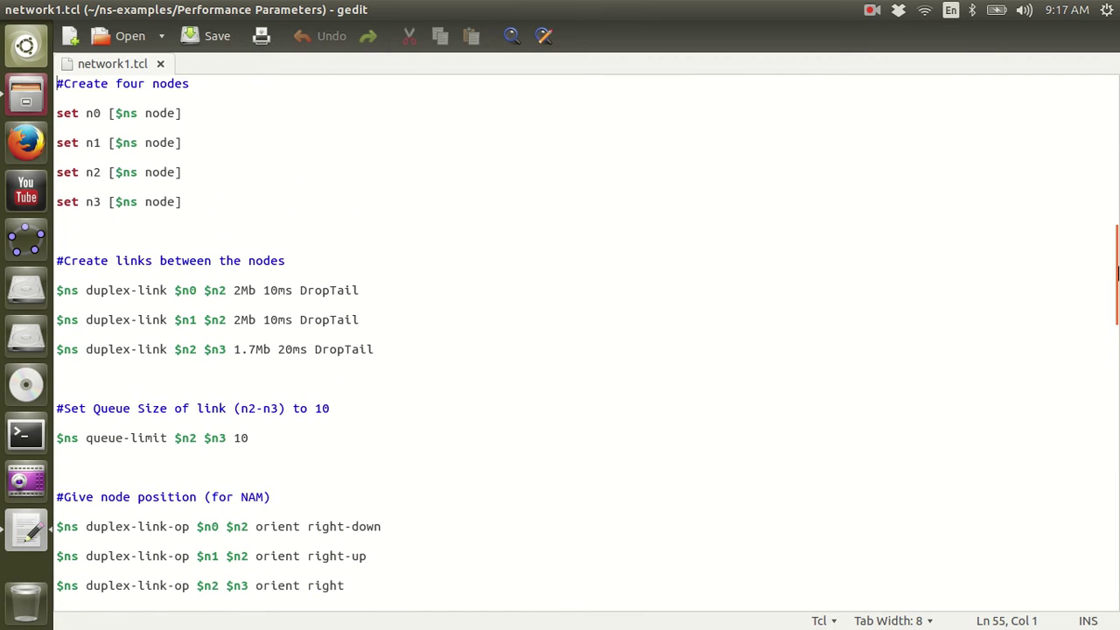
pyautogui.press('Up')
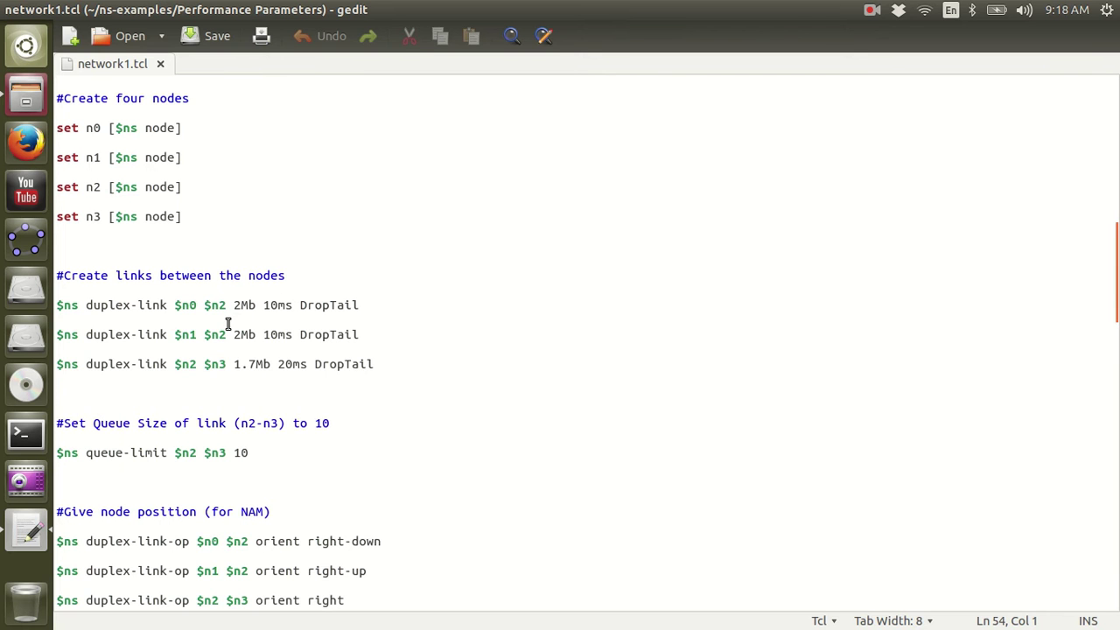
pyautogui.scroll(12, 337, 280)
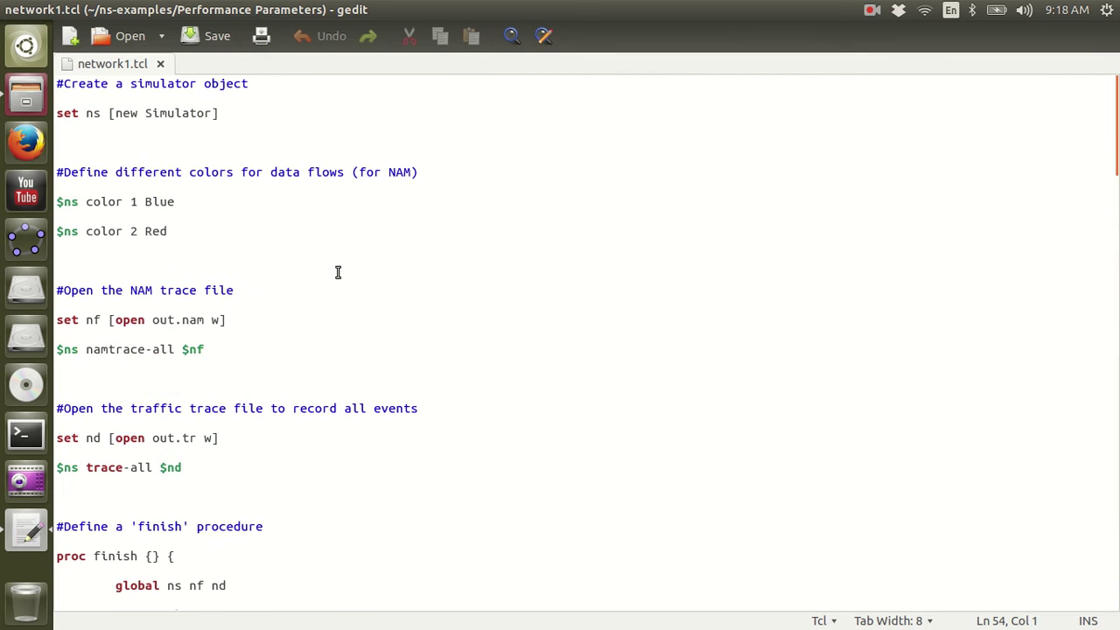
pyautogui.scroll(-7, 339, 272)
pyautogui.scroll(-5, 338, 272)
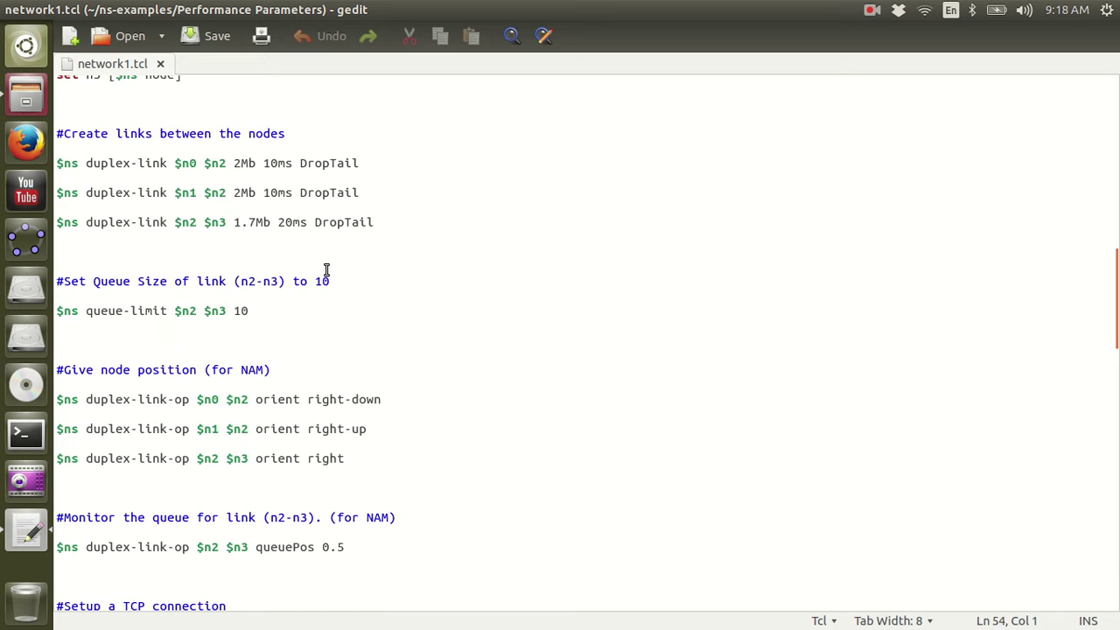
# Highlight the node and link creation lines, then the node position lines.
pyautogui.moveTo(63, 130); pyautogui.dragTo(438, 233)
pyautogui.click(442, 232)
pyautogui.scroll(-2, 451, 283)
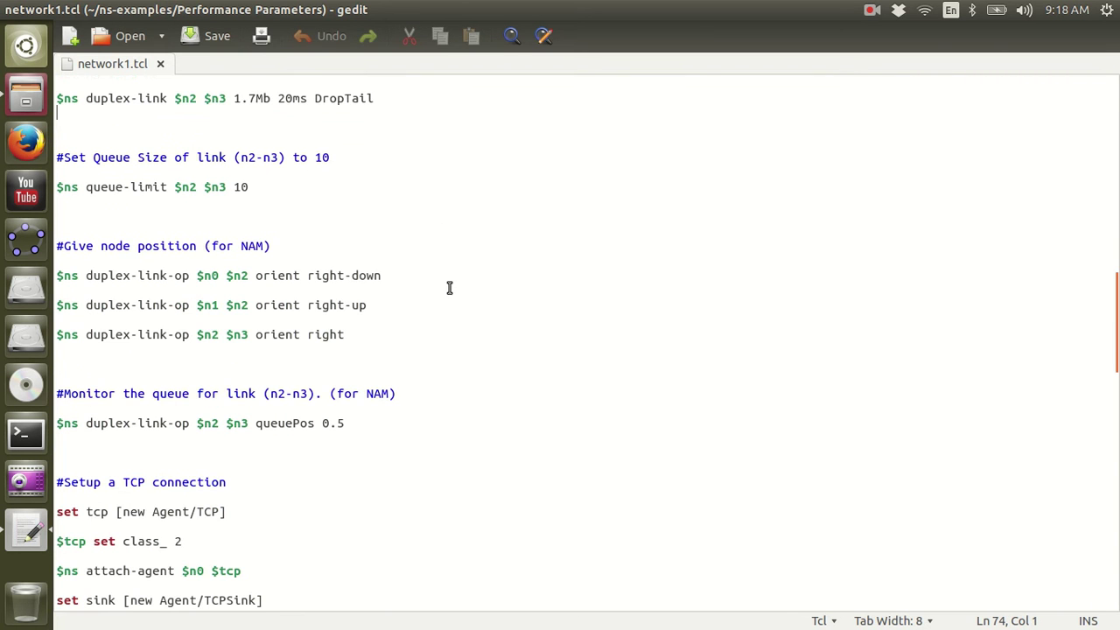
pyautogui.moveTo(64, 245); pyautogui.dragTo(412, 329)
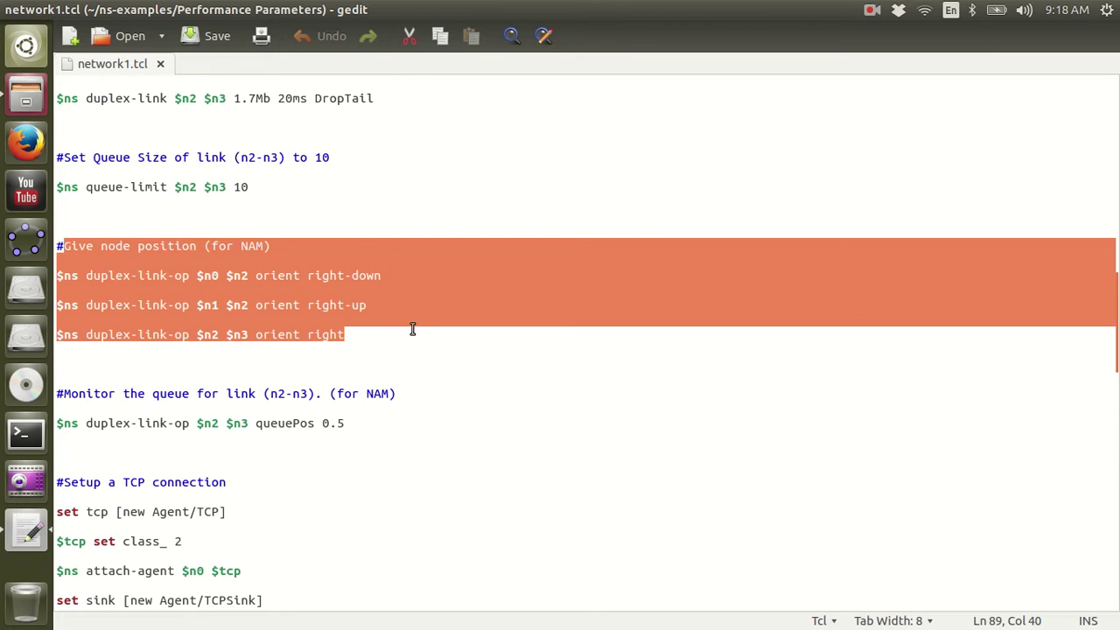
pyautogui.scroll(-5, 444, 348)
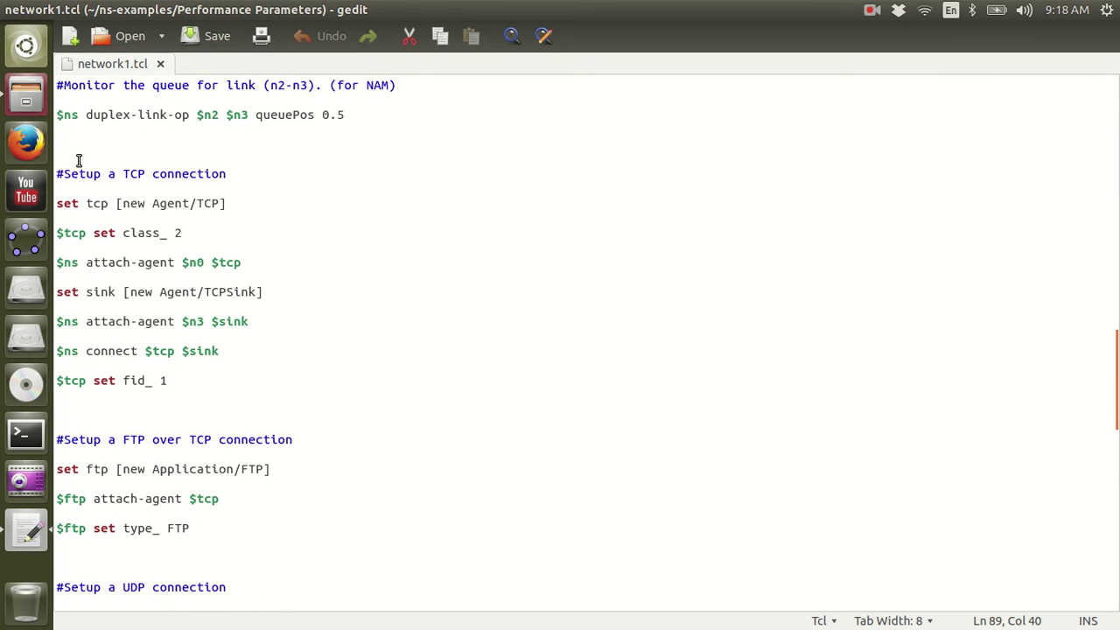
pyautogui.moveTo(63, 173); pyautogui.dragTo(340, 400)
# Highlight and review the event-scheduling block near the end of the script.
pyautogui.scroll(-10, 353, 388)
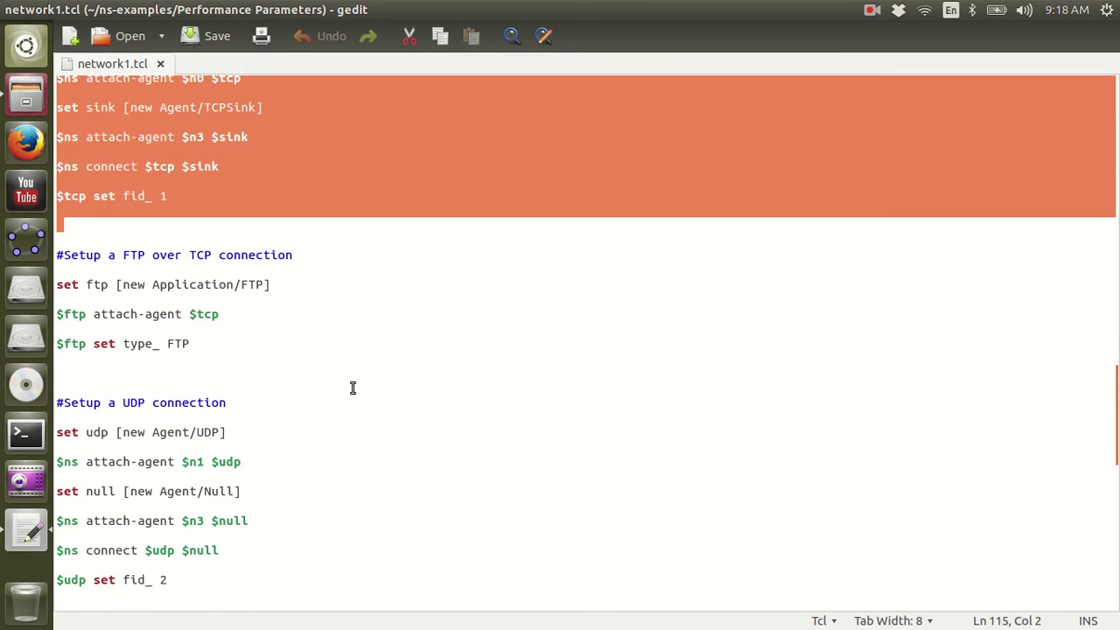
pyautogui.scroll(-4, 354, 388)
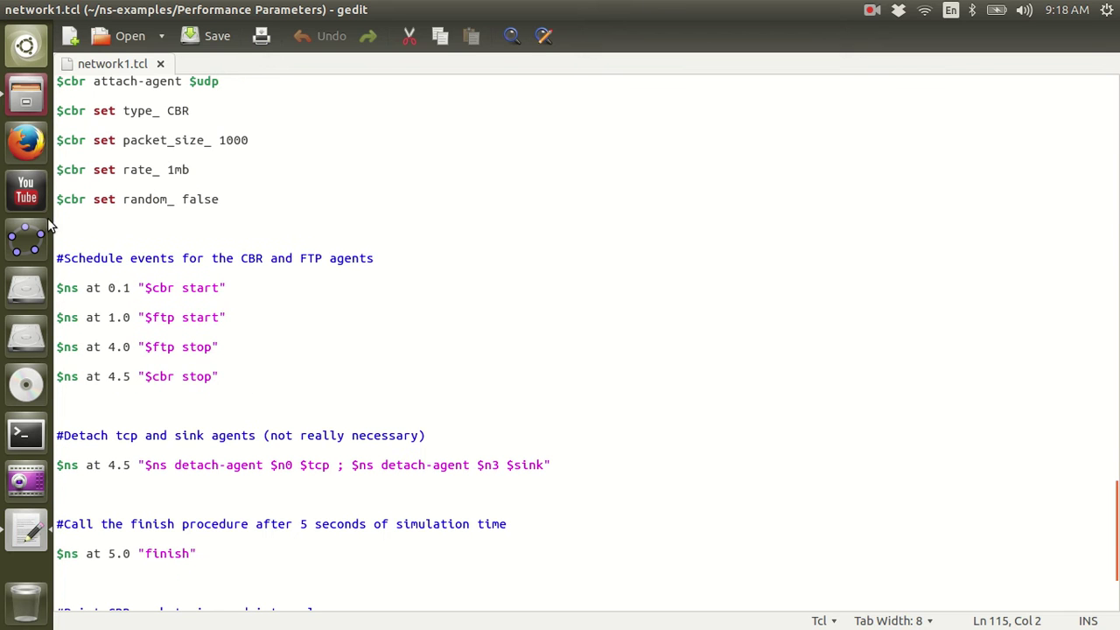
pyautogui.moveTo(58, 254); pyautogui.dragTo(359, 390)
pyautogui.scroll(-3, 361, 382)
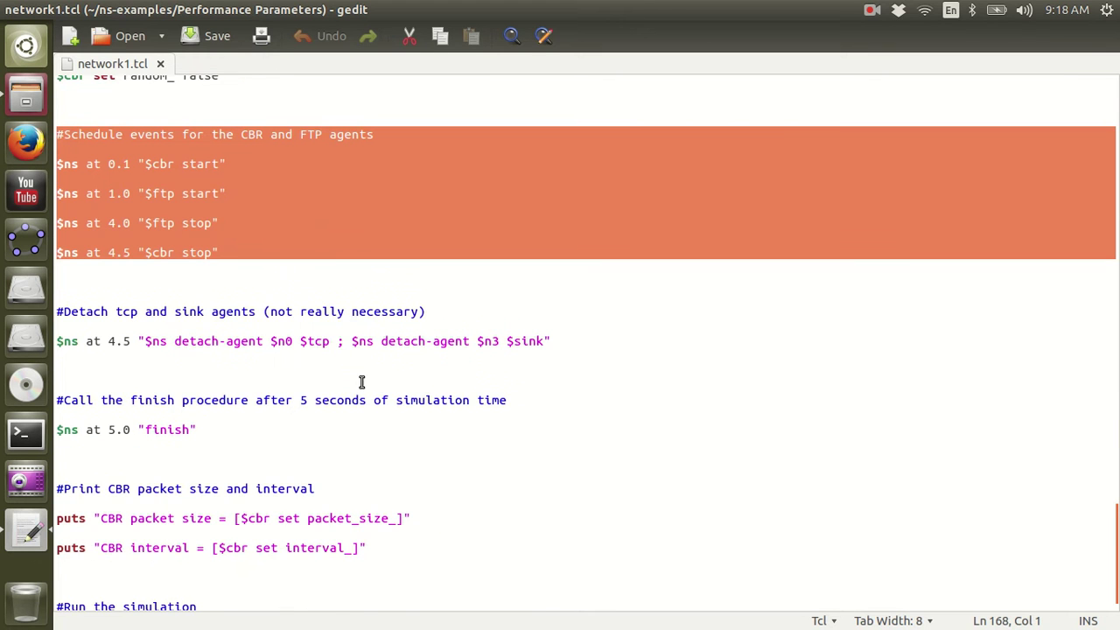
pyautogui.scroll(-1, 98, 429)
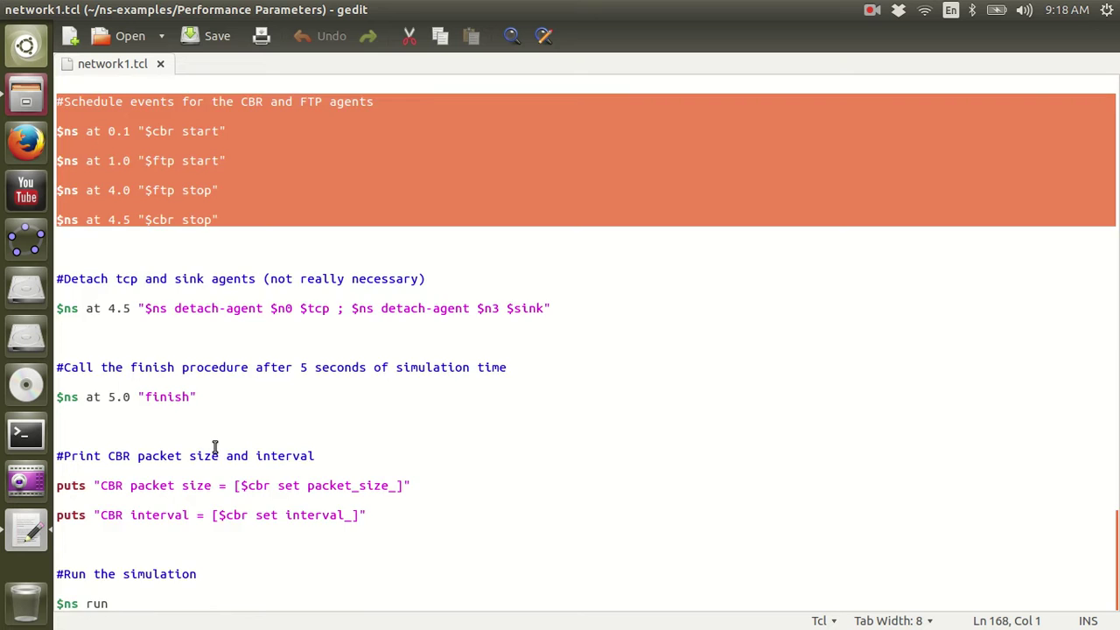
pyautogui.click(214, 447)
pyautogui.scroll(20, 245, 402)
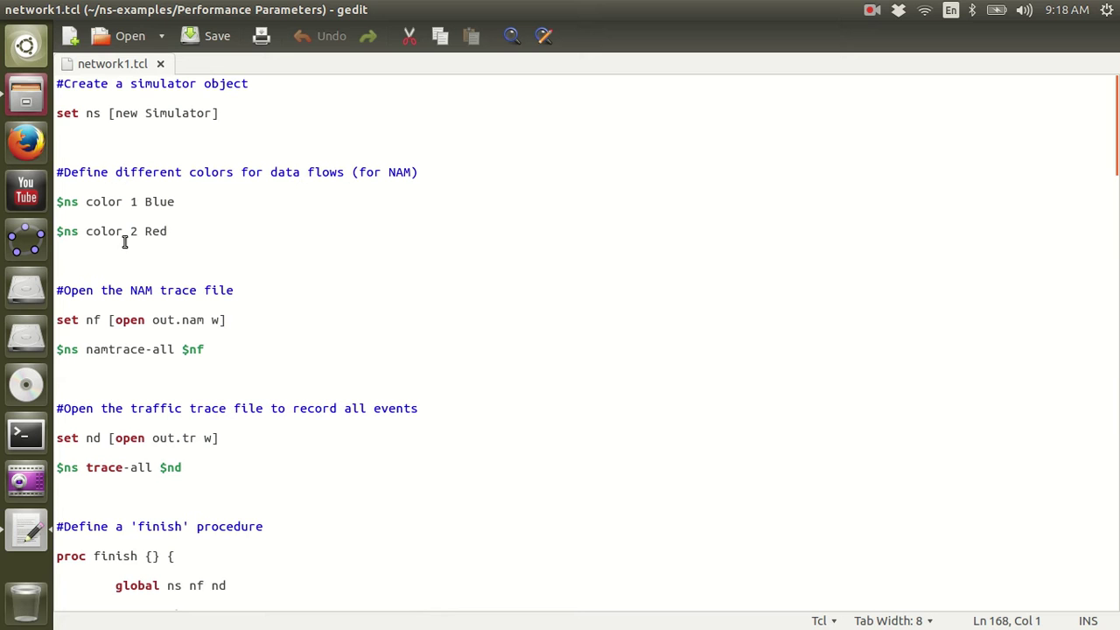
# Bring the Performance Parameters folder forward and start a new terminal window.
pyautogui.click(25, 103)
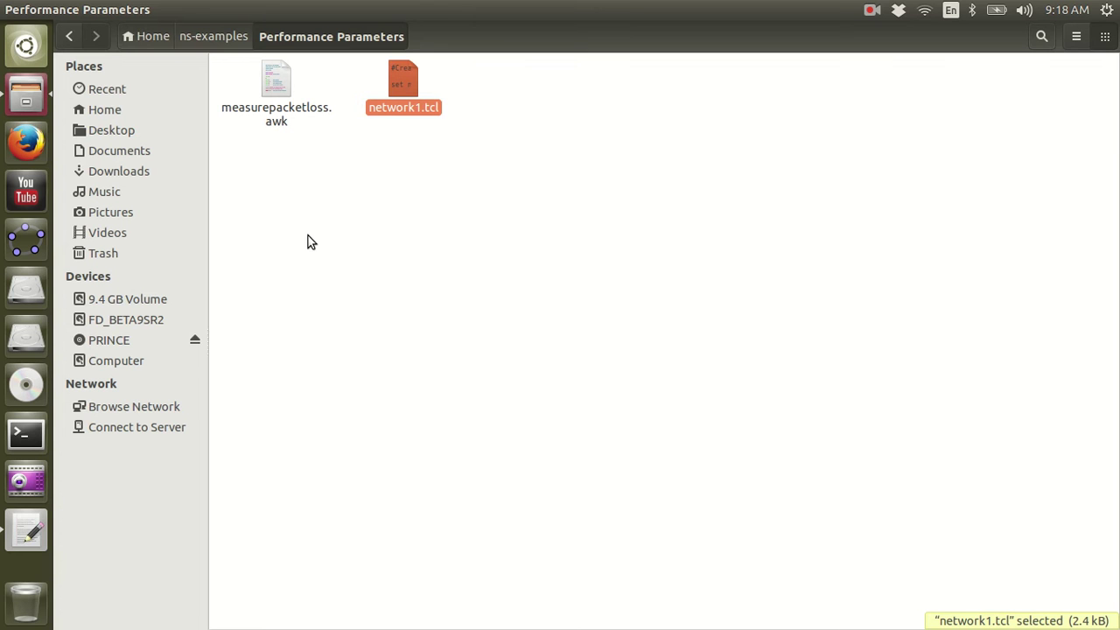
pyautogui.click(40, 426)
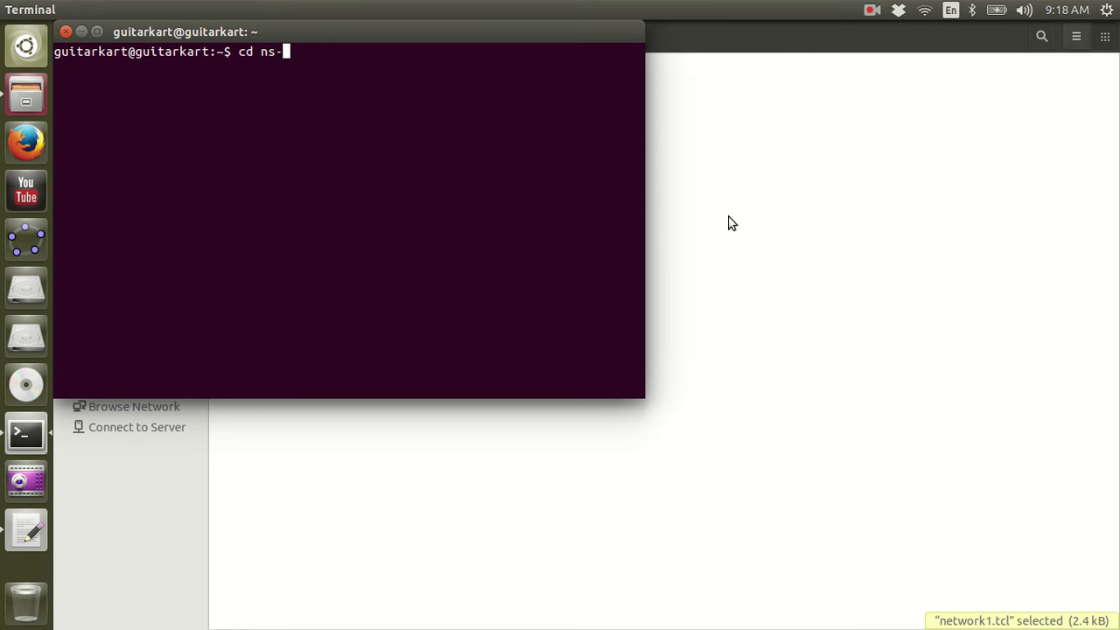
# Change into ns-examples/Performance Parameters, list its files, and run ns network1.tcl.
pyautogui.write('e')
pyautogui.press('Tab')
pyautogui.press('Return')
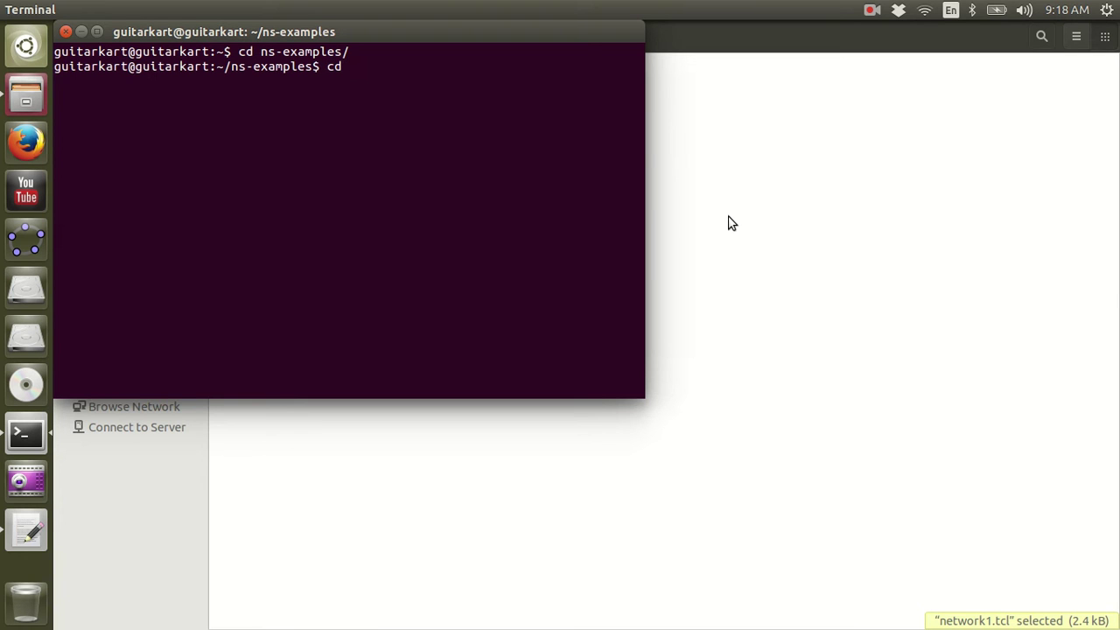
pyautogui.write('cd Pe')
pyautogui.press('Tab')
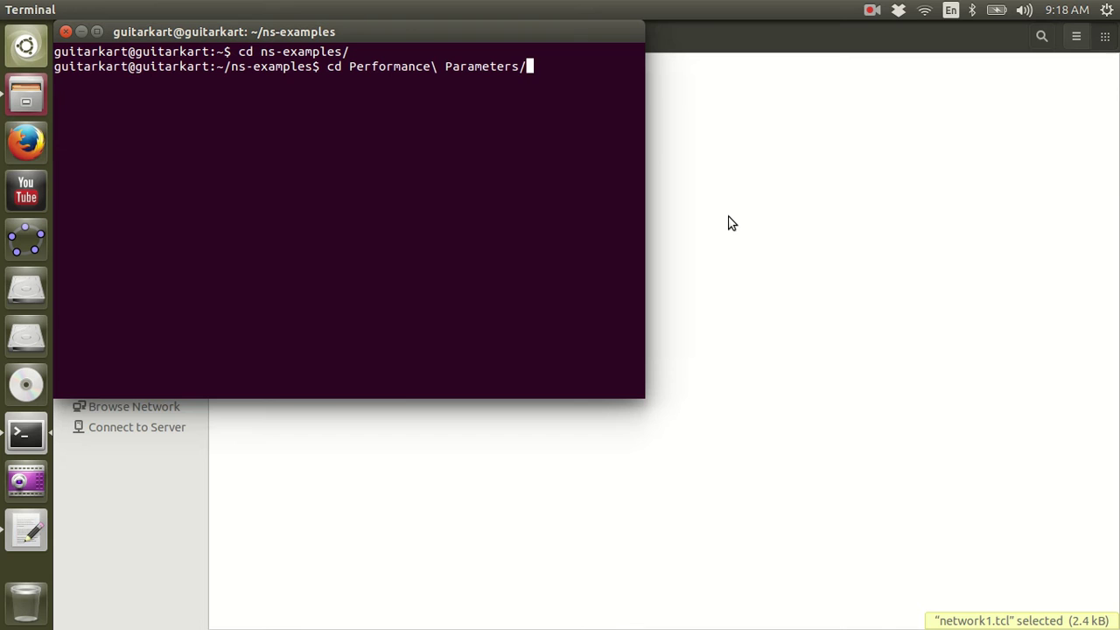
pyautogui.press('Return')
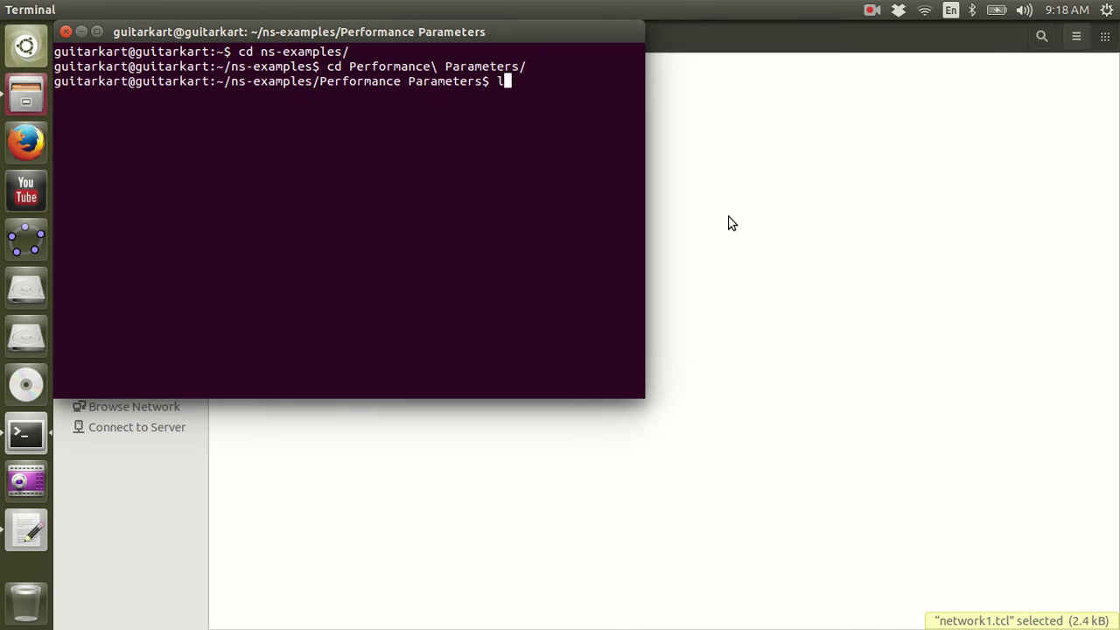
pyautogui.write('ls')
pyautogui.press('Return')
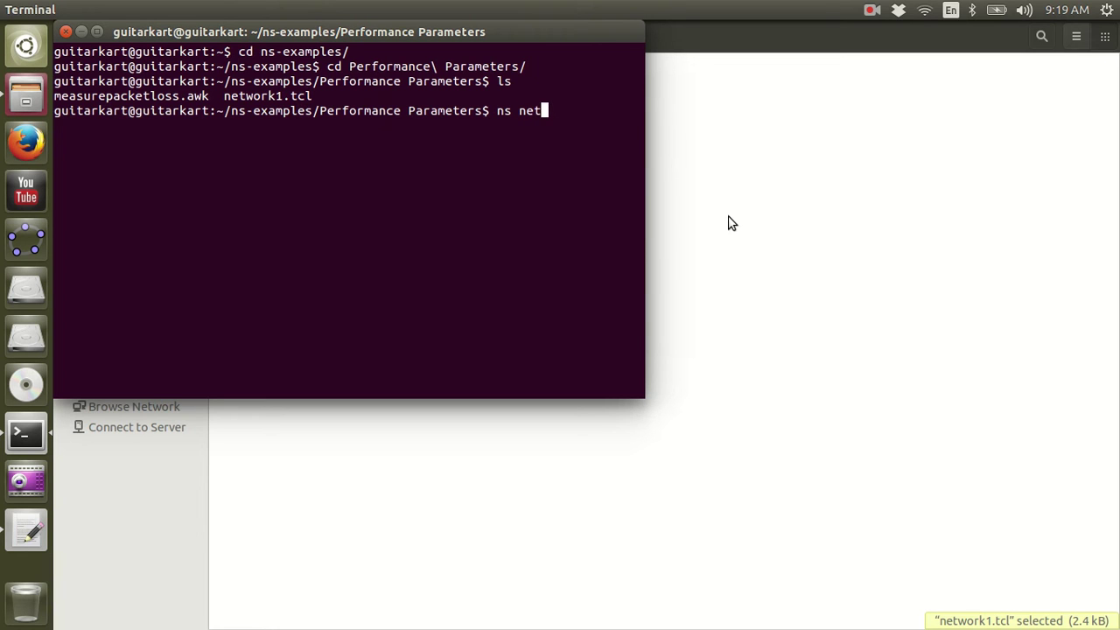
pyautogui.press('Tab')
pyautogui.press('Return')
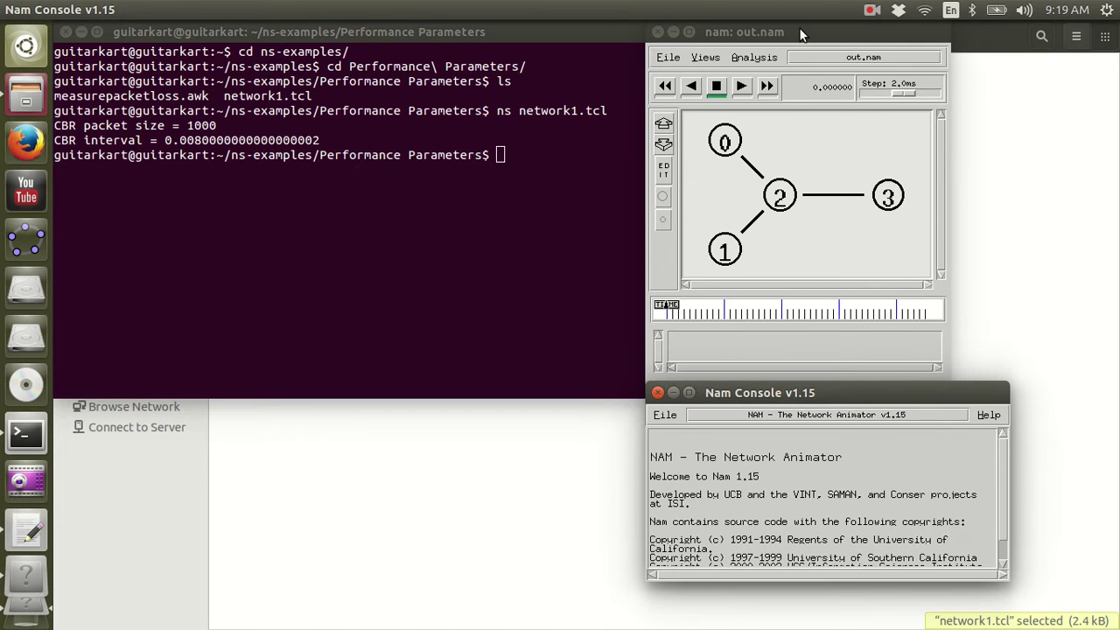
# Maximize the out.nam animator window and play the four-node simulation.
pyautogui.doubleClick(800, 34)
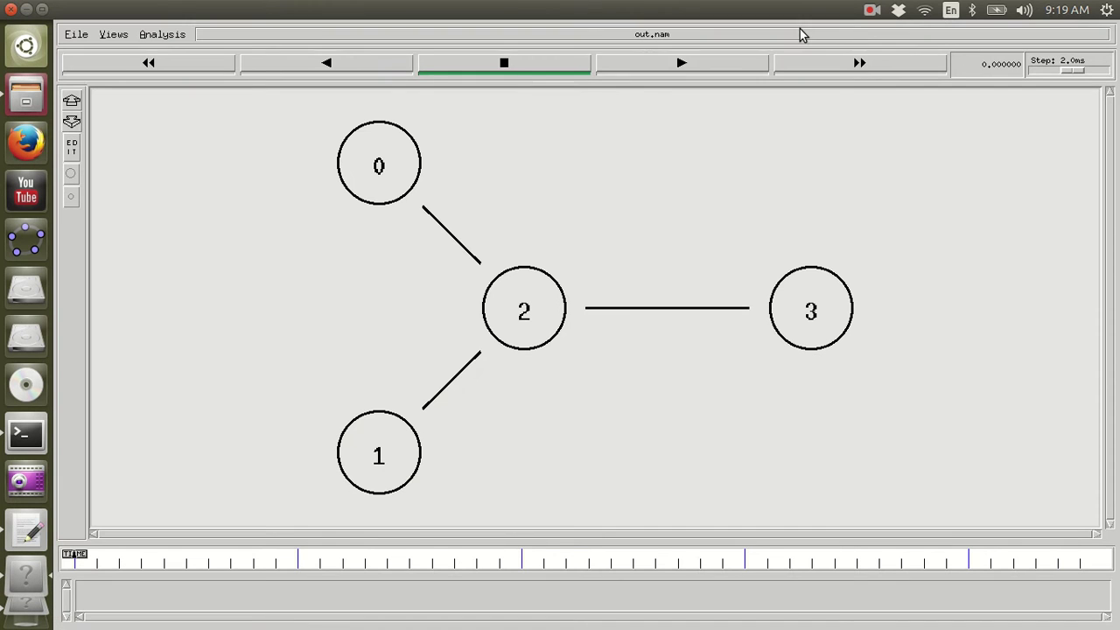
pyautogui.click(636, 57)
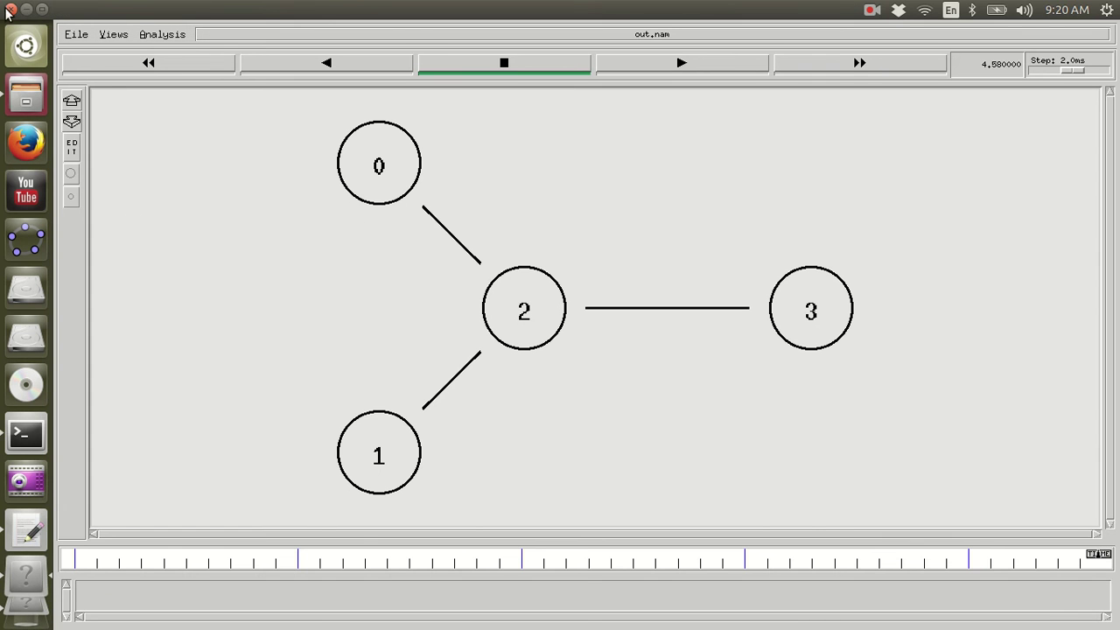
# Close NAM and its console, then select the new out.nam and out.tr files.
pyautogui.click(11, 11)
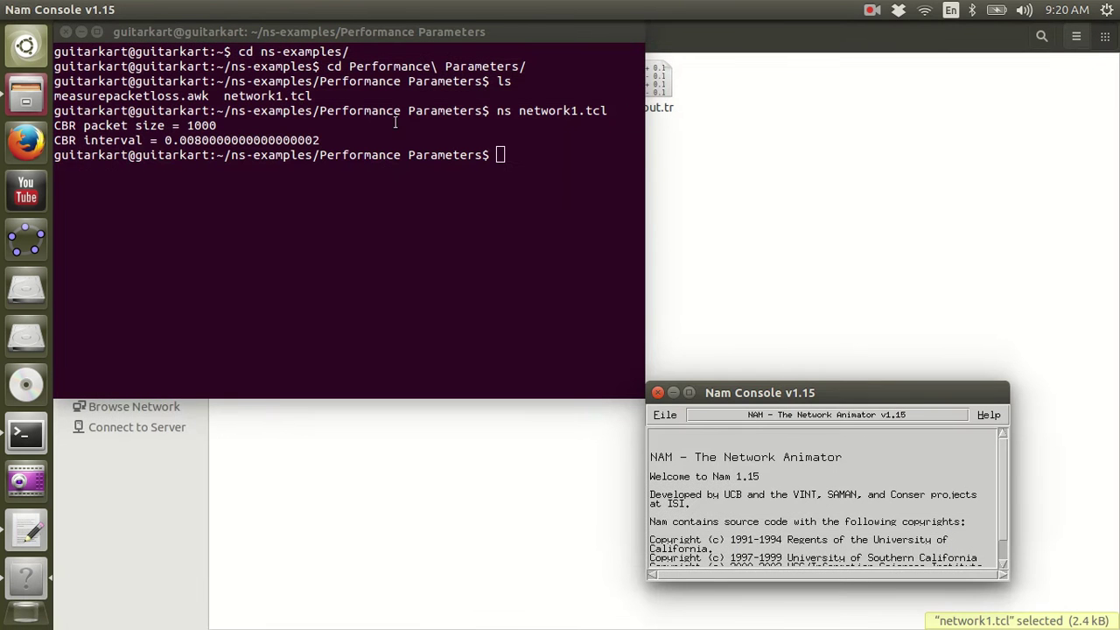
pyautogui.click(659, 393)
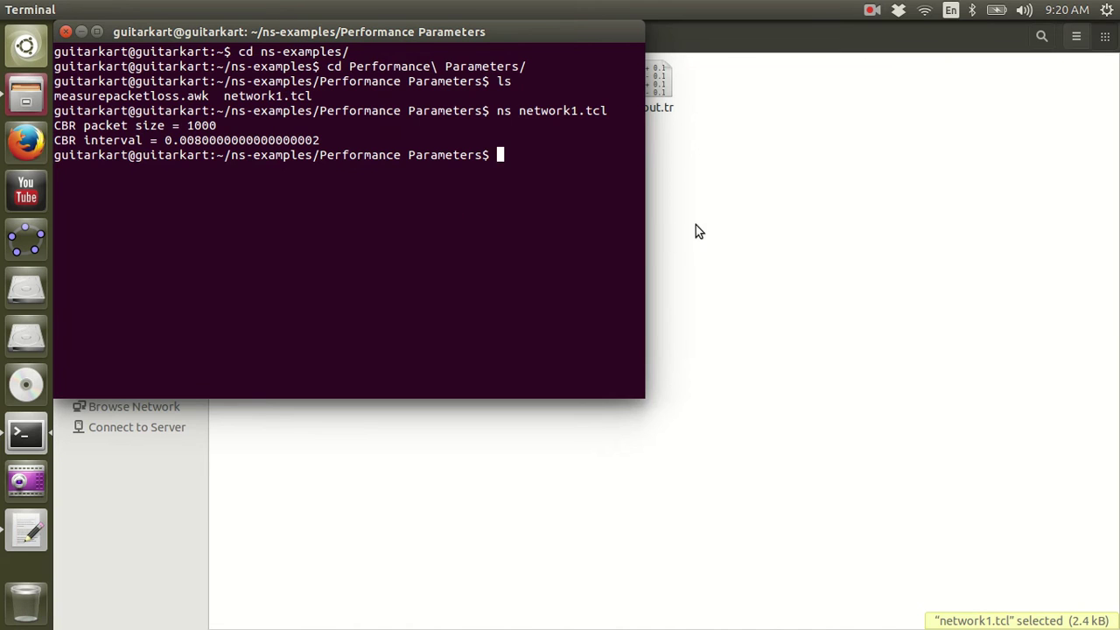
pyautogui.click(721, 219)
pyautogui.moveTo(675, 106); pyautogui.dragTo(476, 61)
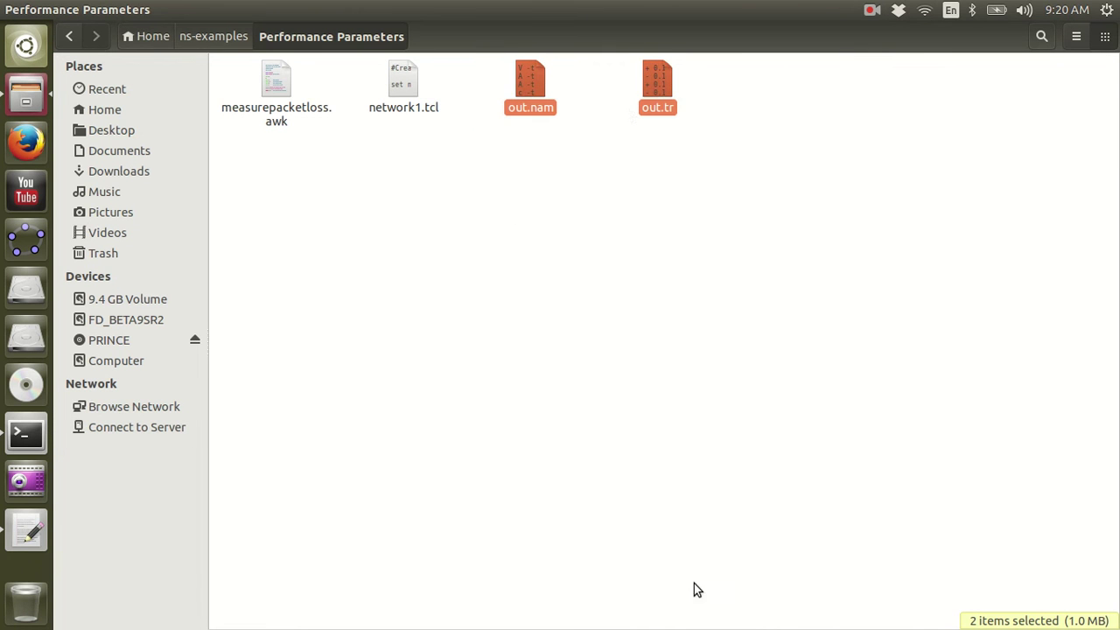
# Open the generated out.nam and out.tr trace files in gedit and look through them.
pyautogui.doubleClick(650, 86)
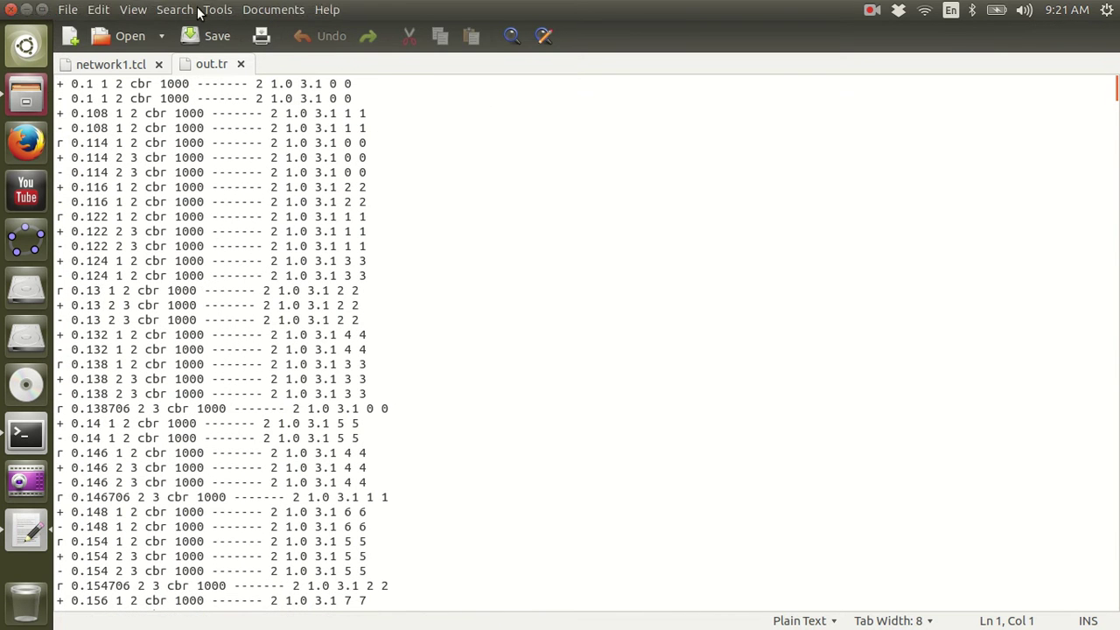
pyautogui.click(26, 94)
pyautogui.click(538, 73)
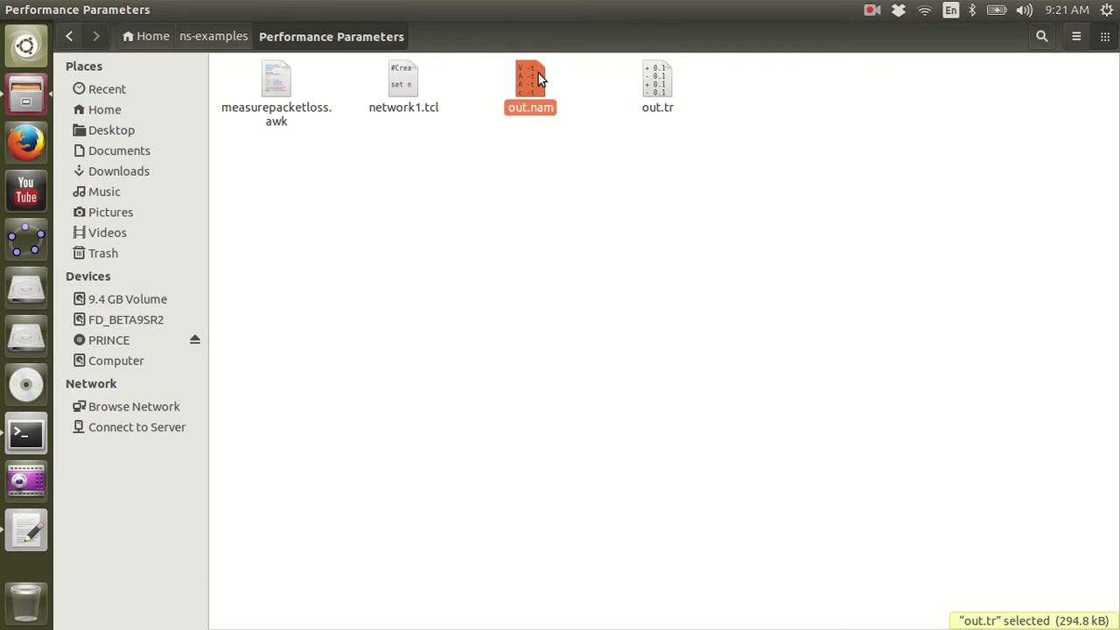
pyautogui.doubleClick(538, 72)
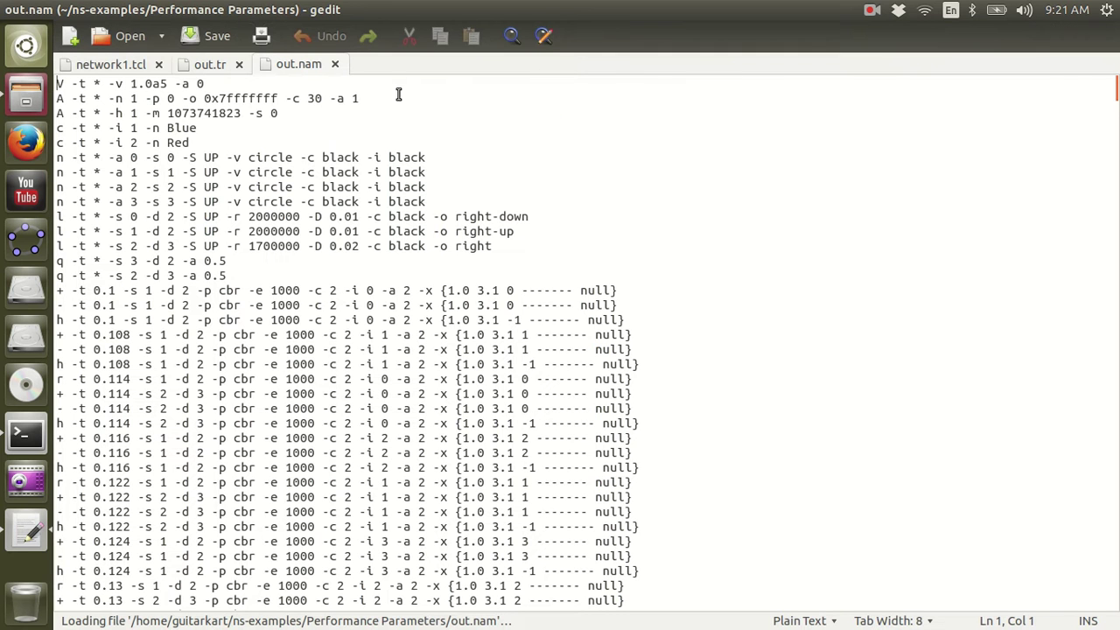
pyautogui.click(217, 36)
pyautogui.click(212, 64)
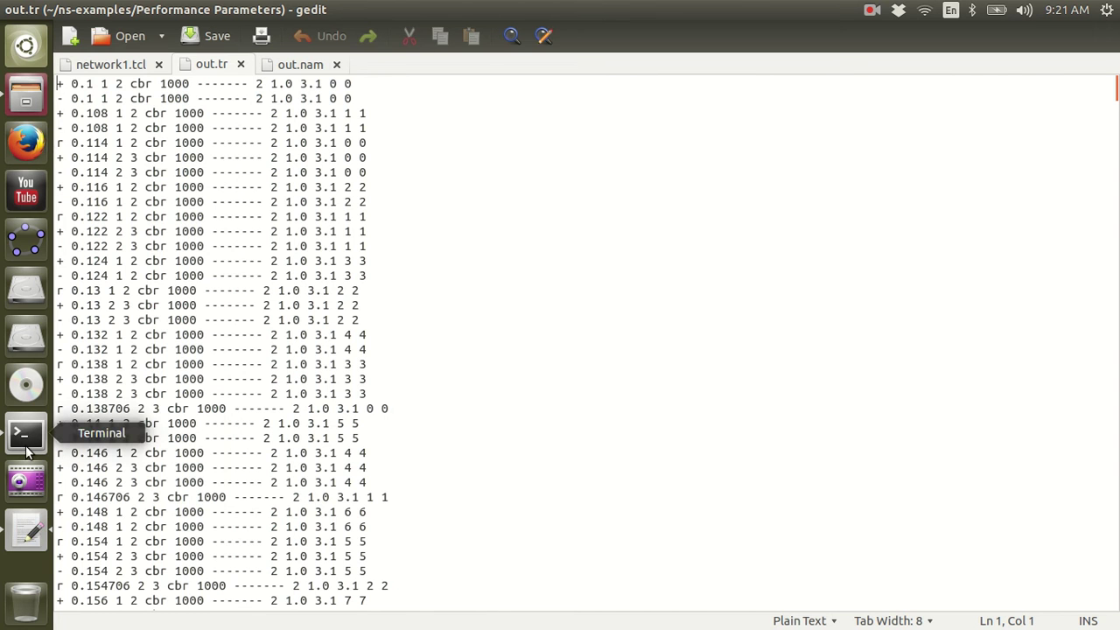
pyautogui.click(27, 94)
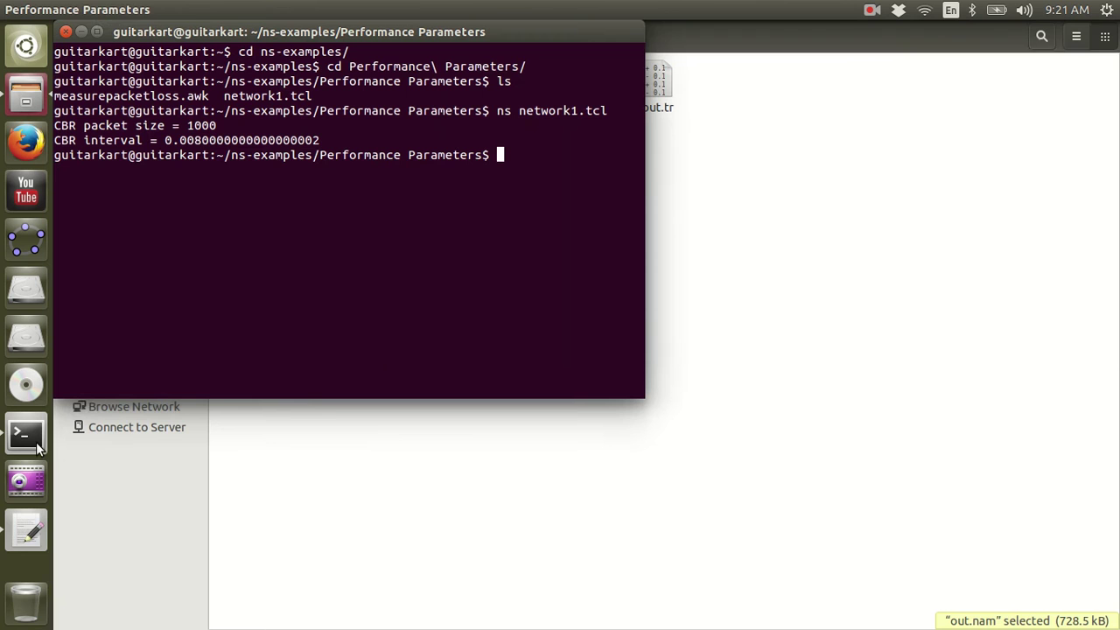
# Run gawk -f measurepacketloss.awk out.tr in a maximized terminal: 550 sent, 8 lost.
pyautogui.click(37, 443)
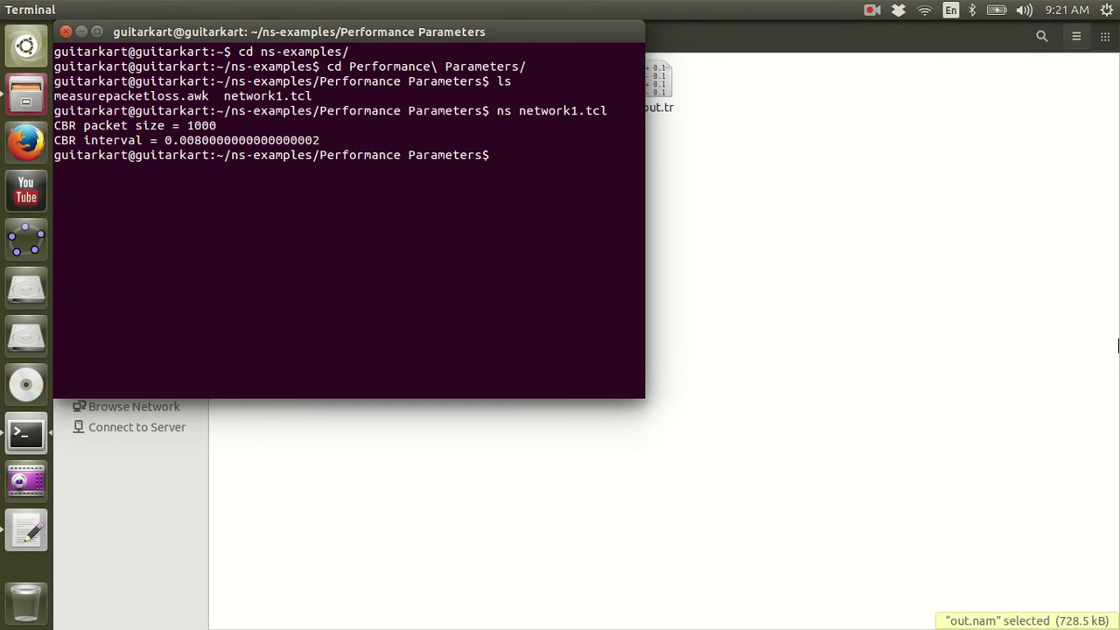
pyautogui.doubleClick(581, 30)
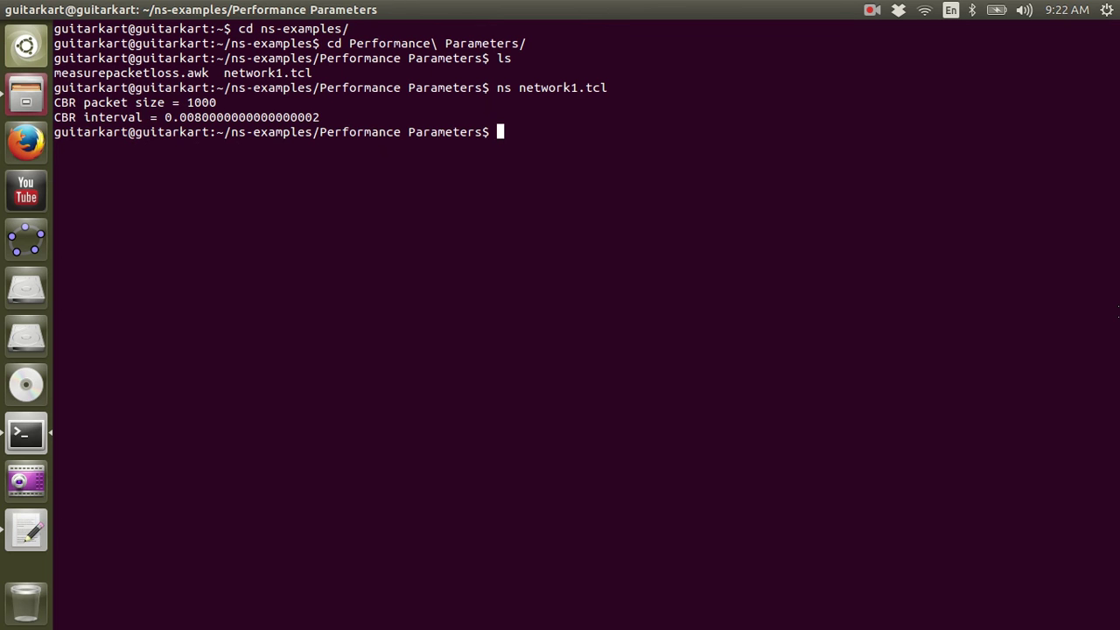
pyautogui.write('gawk -f meas')
pyautogui.press('Tab')
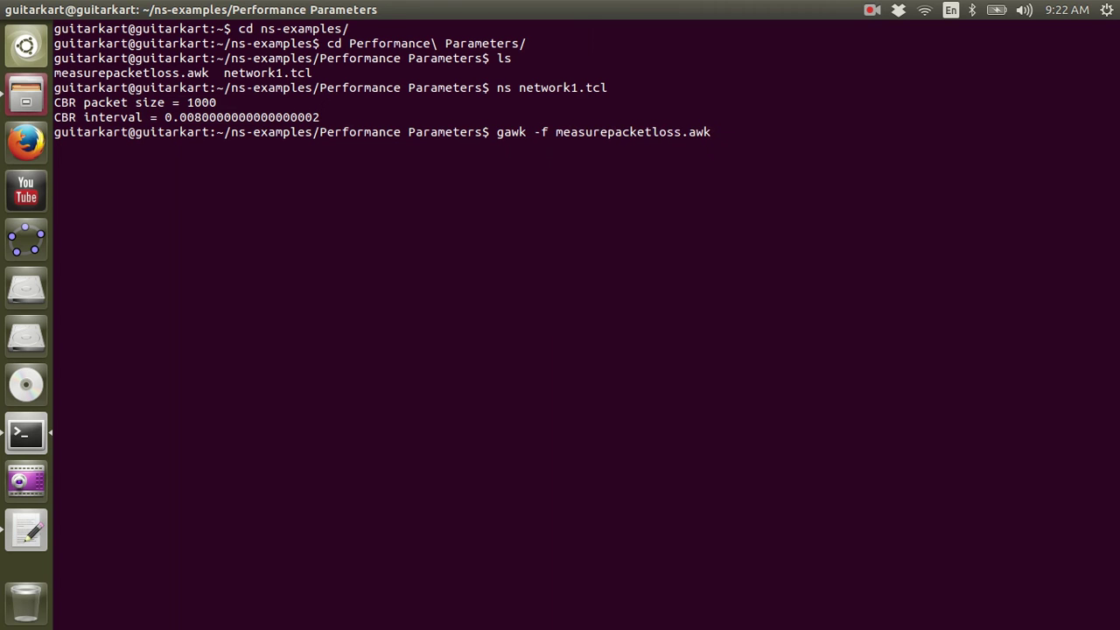
pyautogui.write('out.t')
pyautogui.press('Tab')
pyautogui.press('Return')
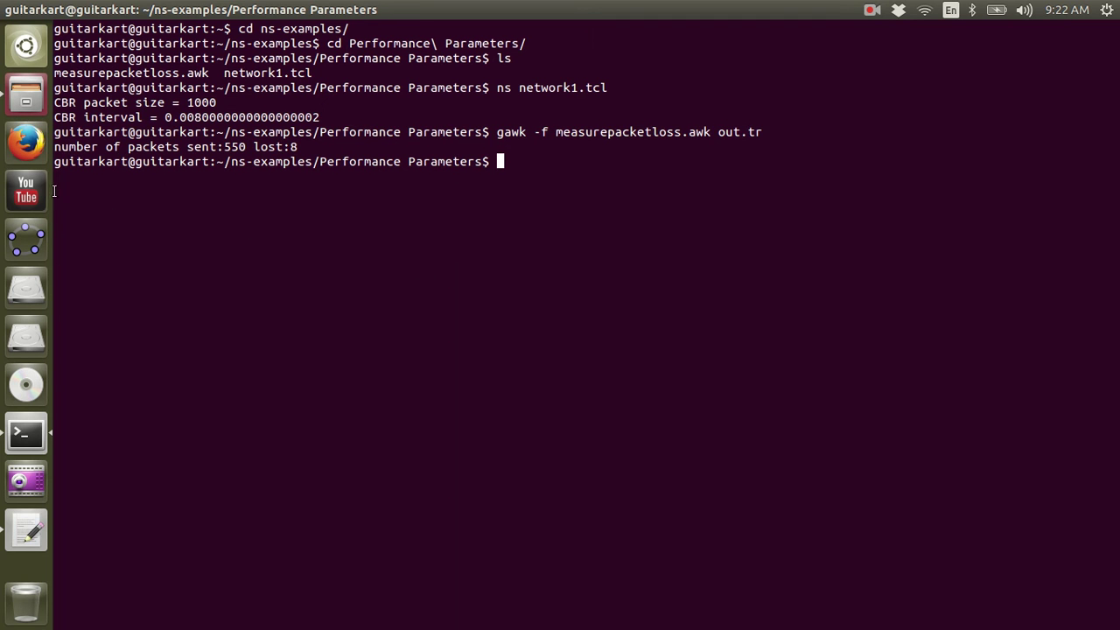
# Change the n2–n3 duplex-link's 1.7Mb to .5Mb in network1.tcl and save the file.
pyautogui.click(25, 532)
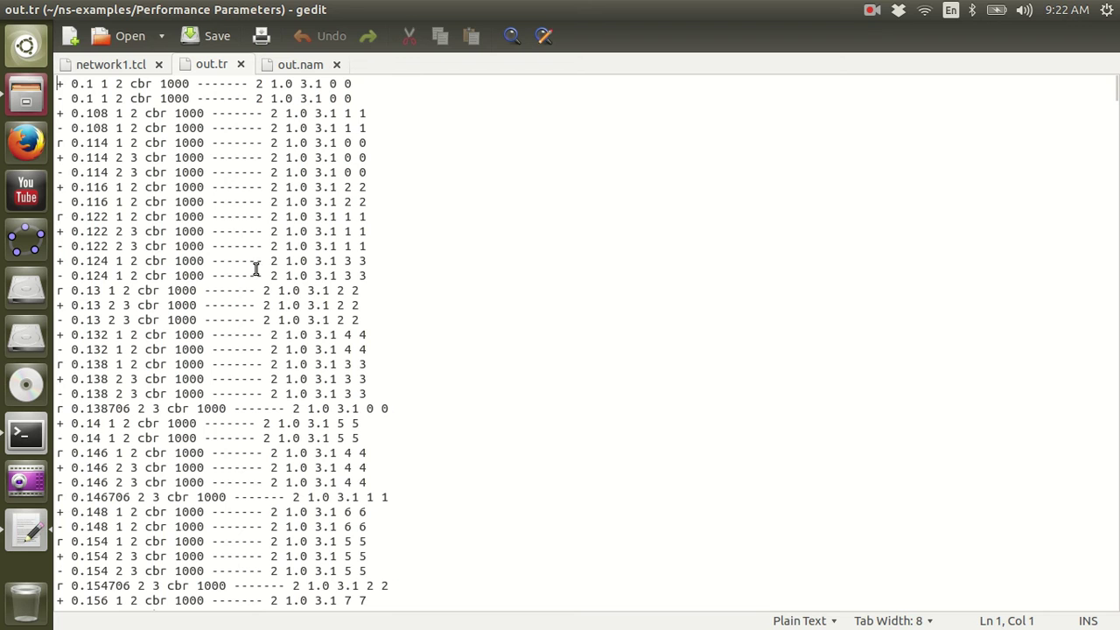
pyautogui.click(117, 61)
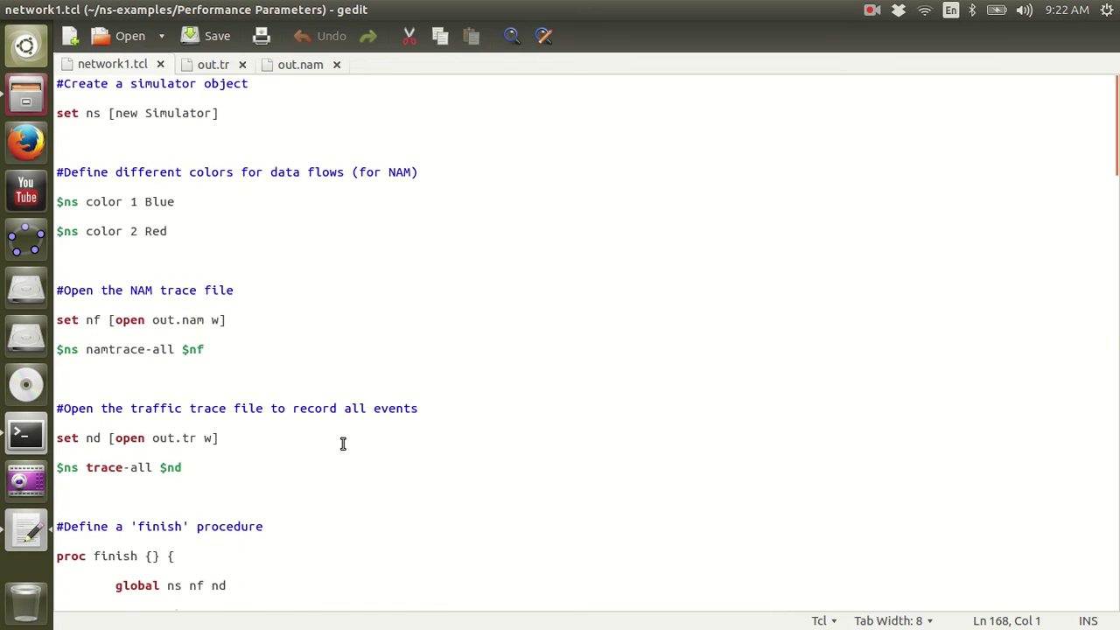
pyautogui.scroll(-10, 341, 446)
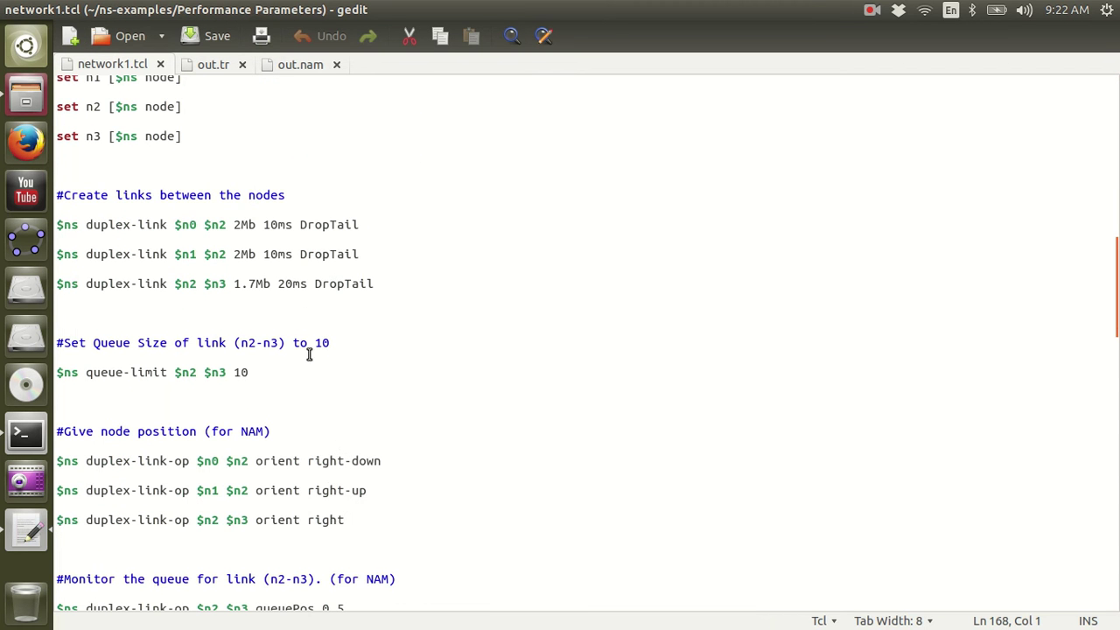
pyautogui.click(236, 283)
pyautogui.press('Delete')
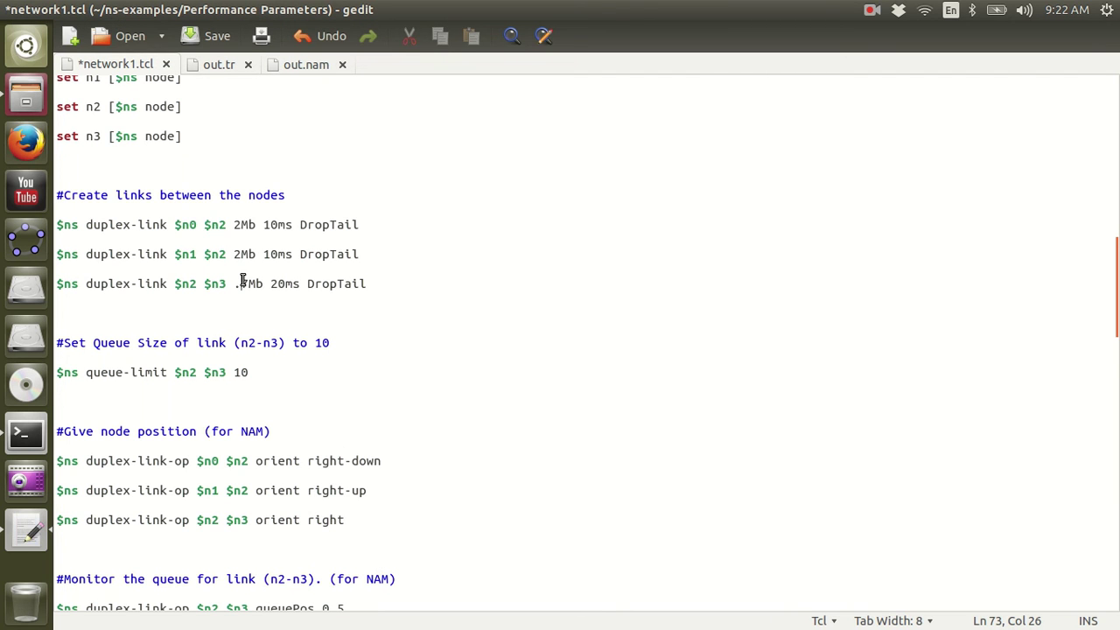
pyautogui.moveTo(243, 282); pyautogui.dragTo(249, 284)
pyautogui.write('5')
pyautogui.click(221, 41)
pyautogui.click(26, 433)
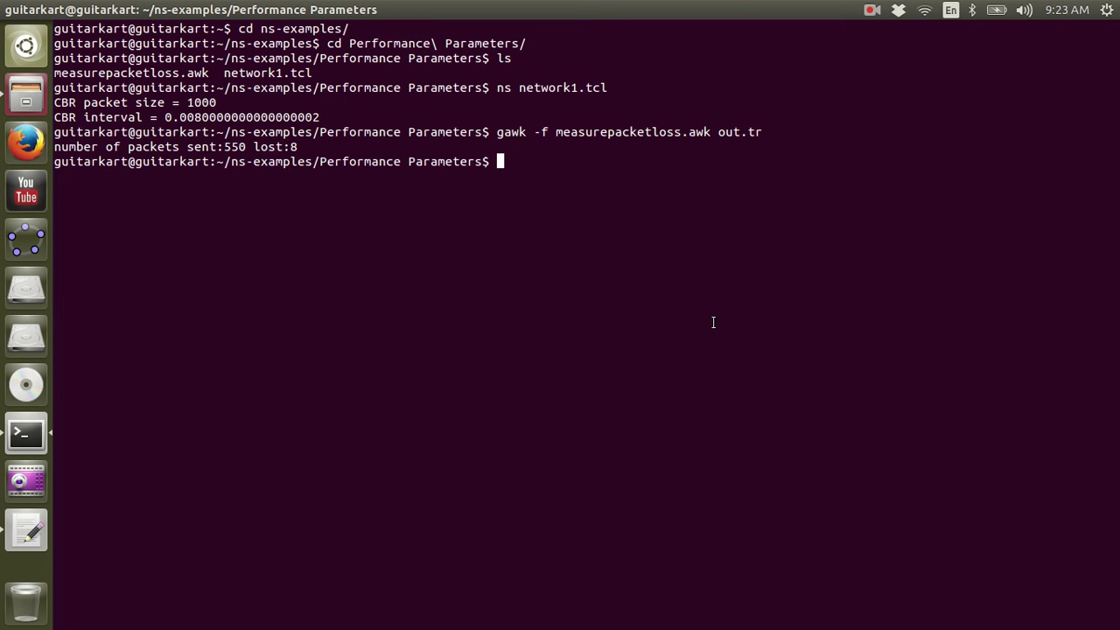
# Delete the old out.nam and out.tr from the Performance Parameters folder.
pyautogui.click(26, 94)
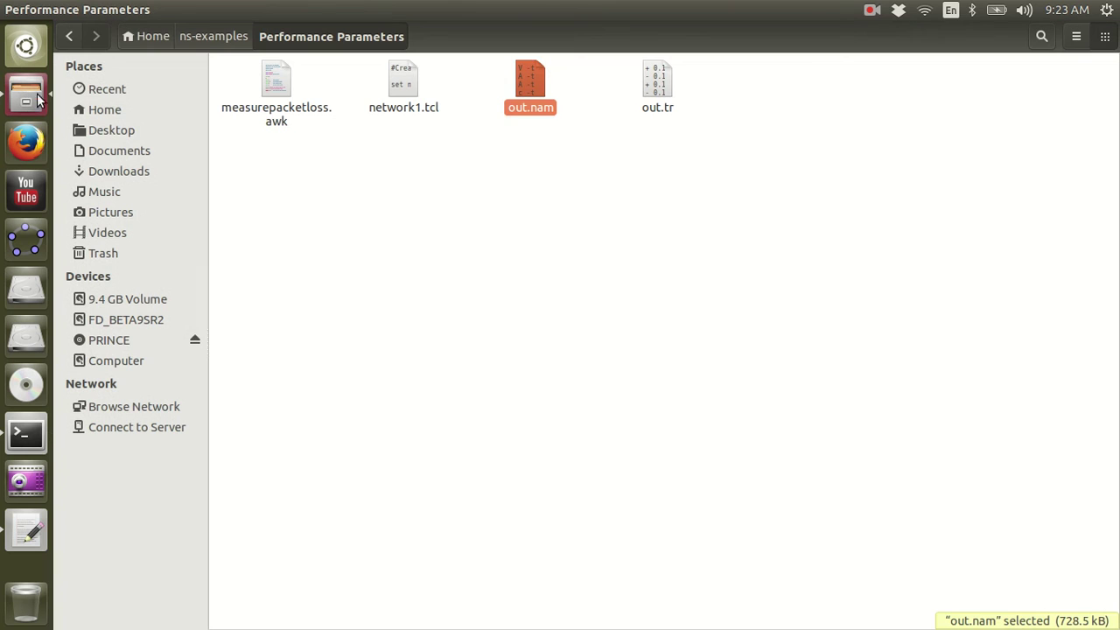
pyautogui.moveTo(734, 154); pyautogui.dragTo(527, 85)
pyautogui.press('Delete')
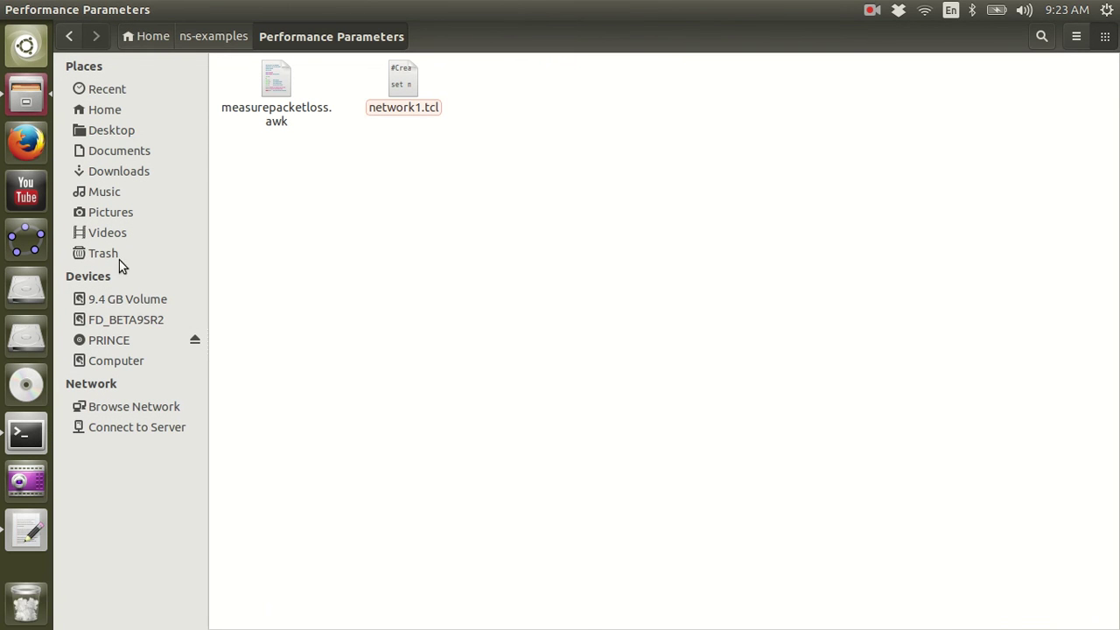
# Rerun ns network1.tcl in the terminal by recalling it from history.
pyautogui.click(26, 433)
pyautogui.press('Up')
pyautogui.press('Up')
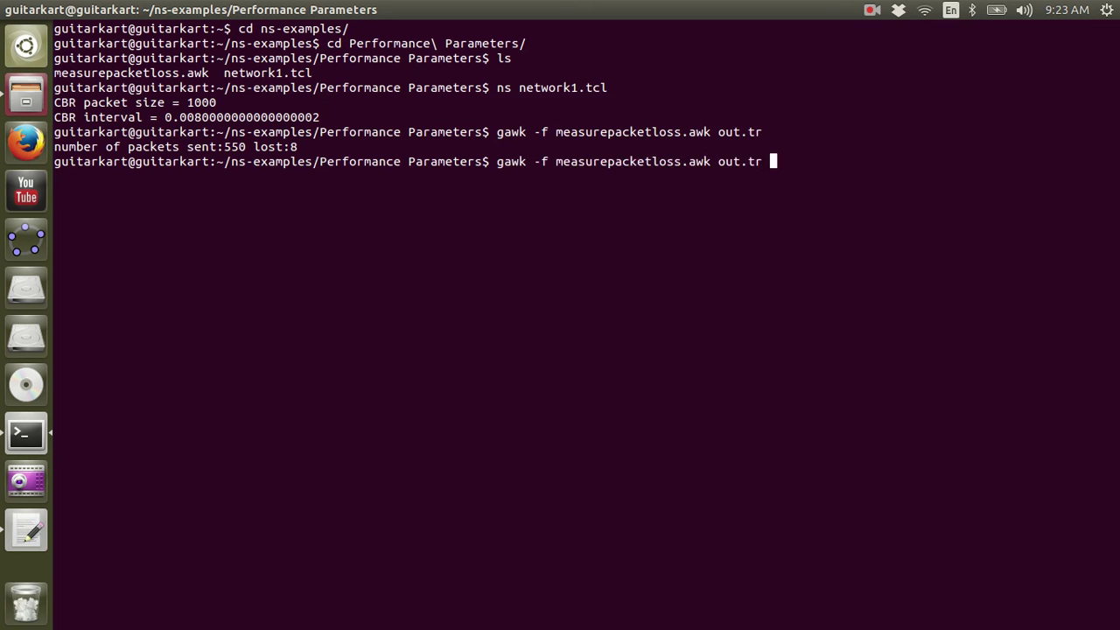
pyautogui.press('Return')
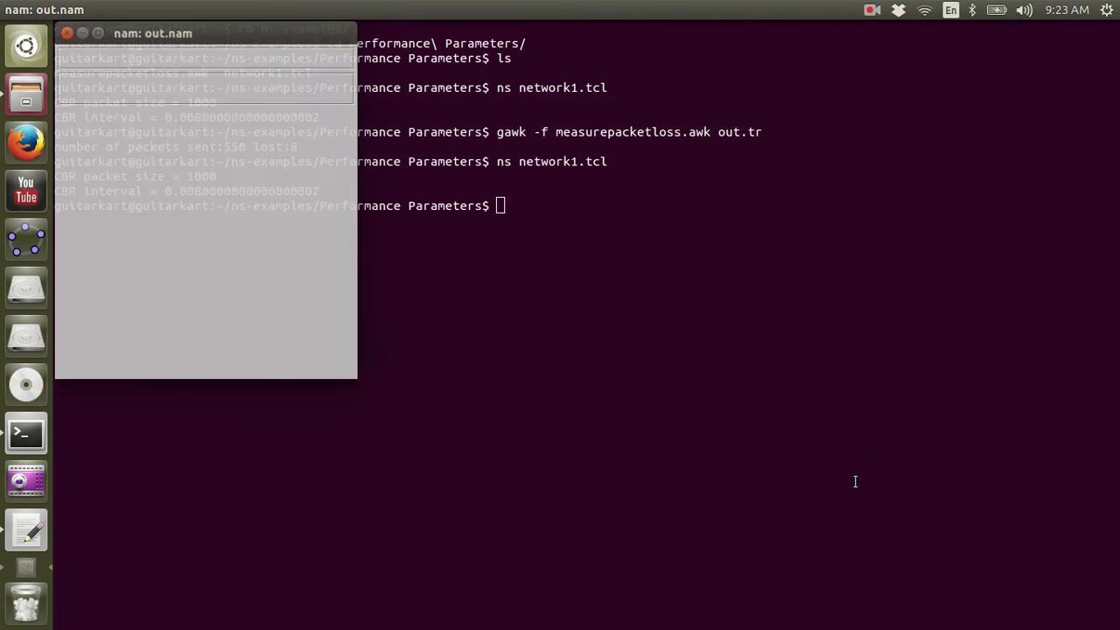
# Play the rerun animation maximized at a 4.0ms step, watching queueing and drops on n2–n3.
pyautogui.click(150, 86)
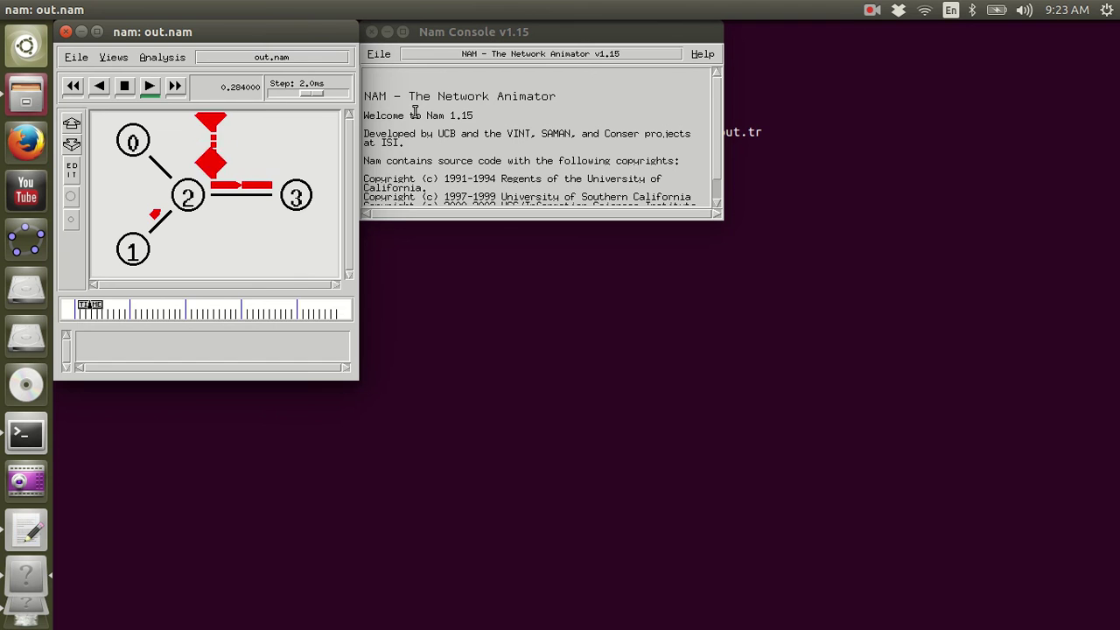
pyautogui.doubleClick(281, 35)
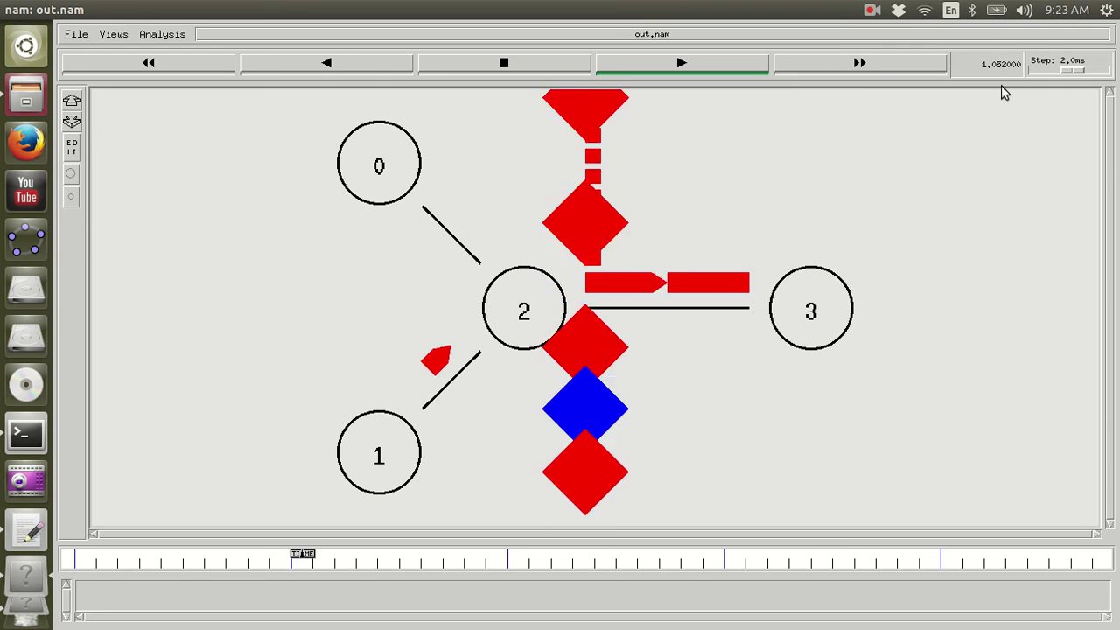
pyautogui.moveTo(1065, 70); pyautogui.dragTo(1074, 71)
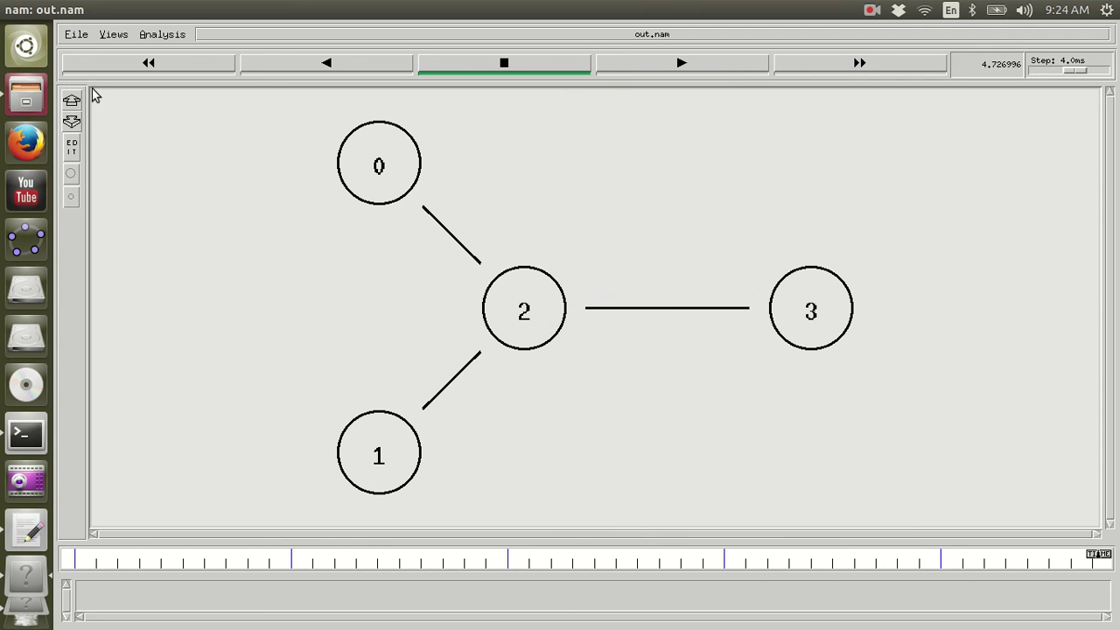
# Close NAM and its console, then check the regenerated out.nam and out.tr in Performance Parameters.
pyautogui.click(10, 14)
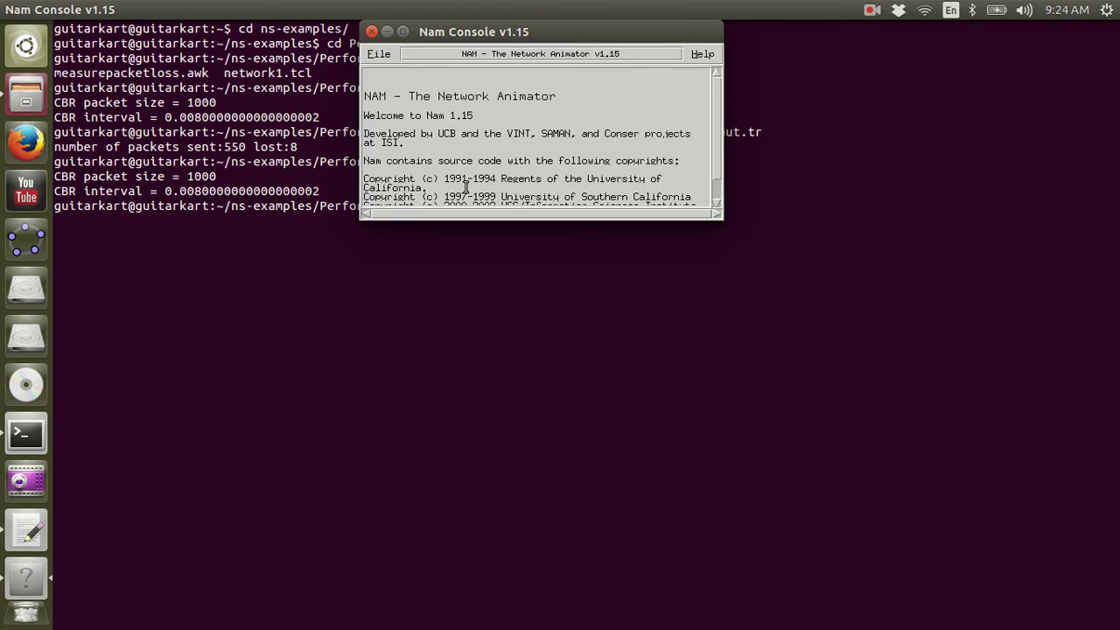
pyautogui.click(369, 36)
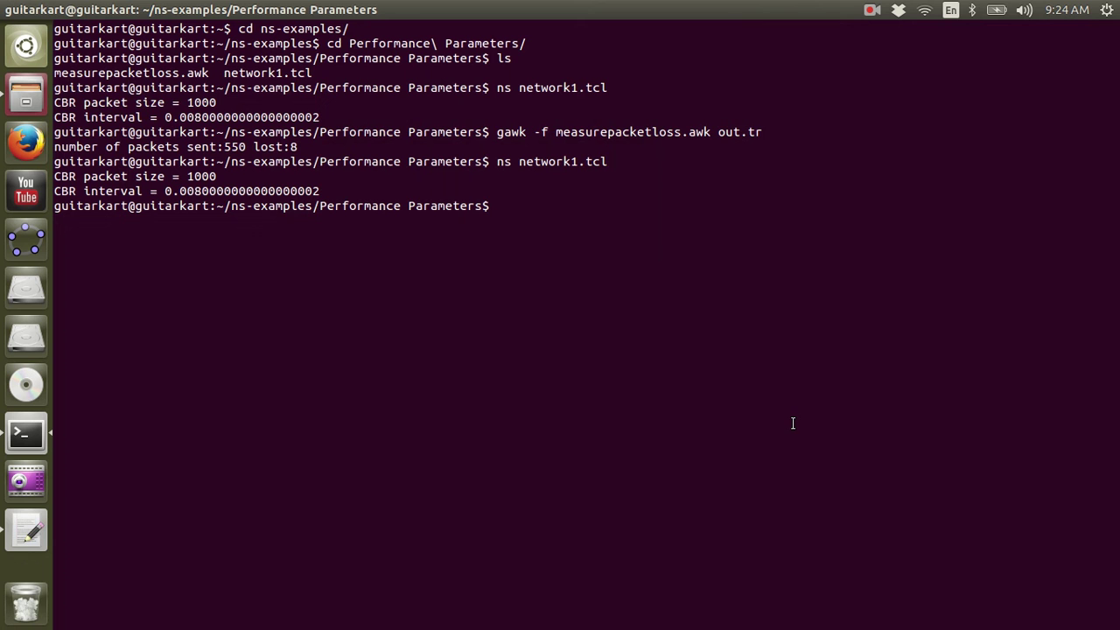
pyautogui.click(24, 103)
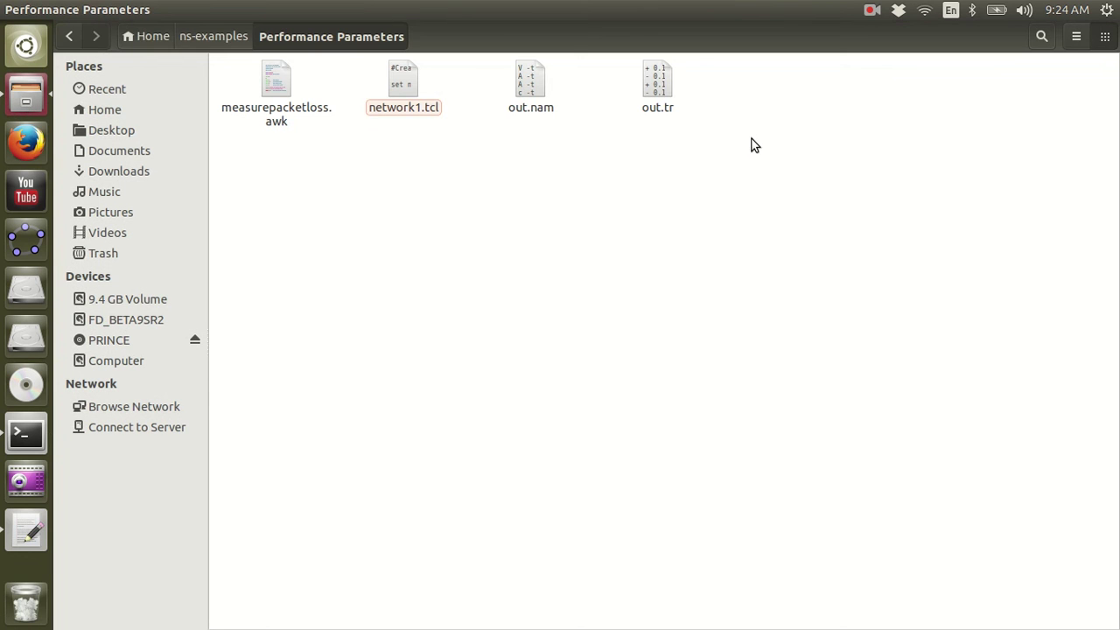
pyautogui.moveTo(751, 141); pyautogui.dragTo(530, 64)
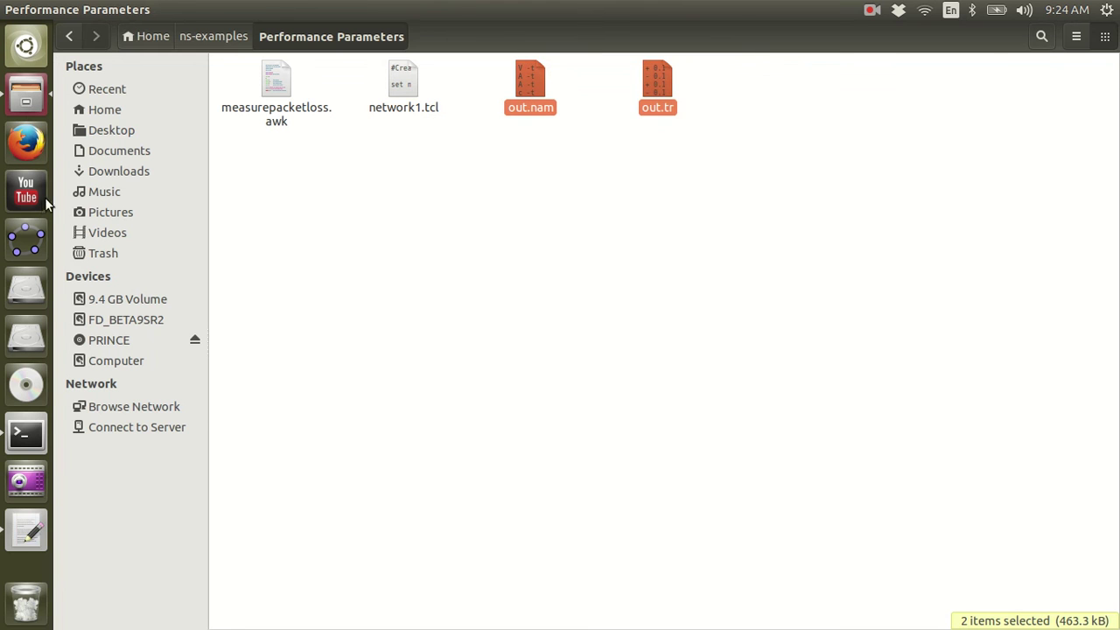
# Rerun the gawk packet-loss command on the new out.tr, showing 550 sent and 266 lost.
pyautogui.click(26, 435)
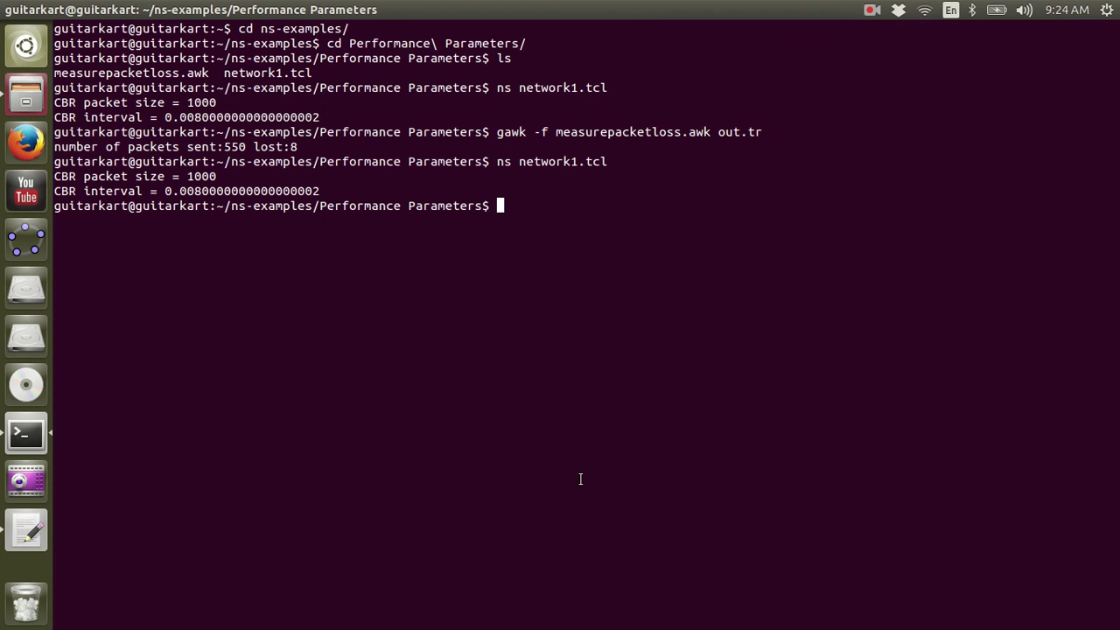
pyautogui.press('Up')
pyautogui.press('Up')
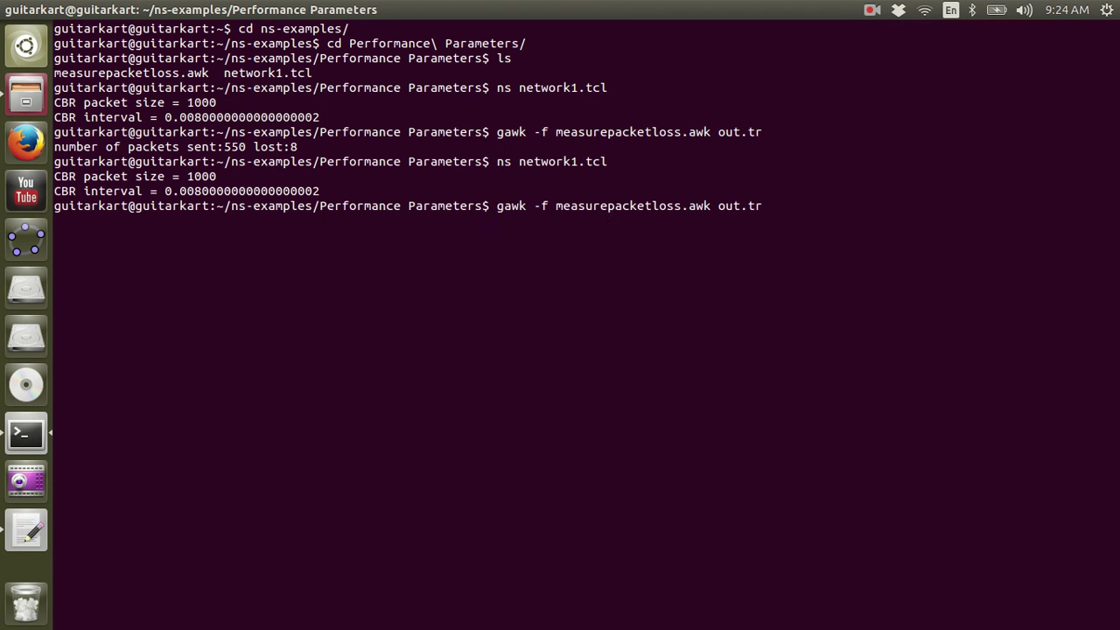
pyautogui.press('Return')
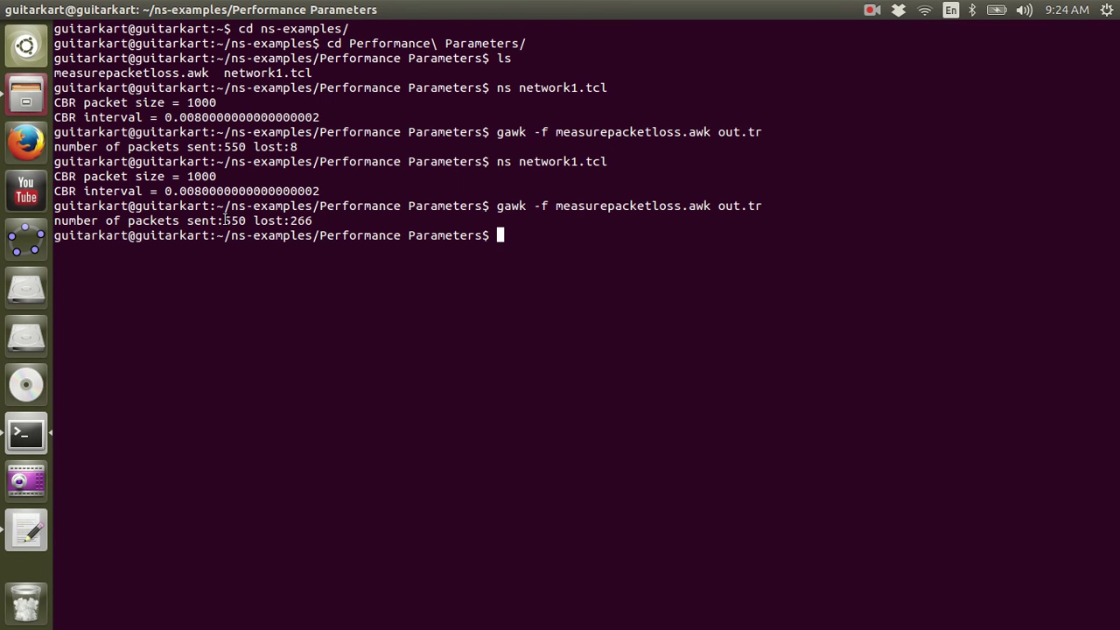
pyautogui.moveTo(226, 220); pyautogui.dragTo(316, 220)
pyautogui.click(343, 222)
pyautogui.moveTo(556, 207); pyautogui.dragTo(709, 204)
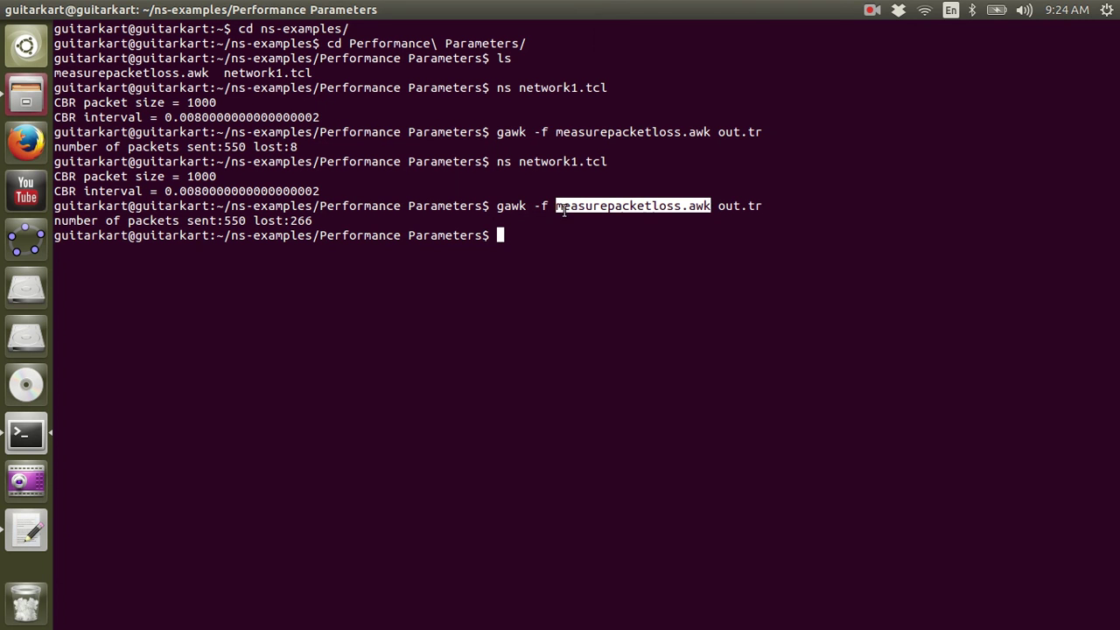
pyautogui.moveTo(556, 208); pyautogui.dragTo(498, 207)
pyautogui.click(779, 207)
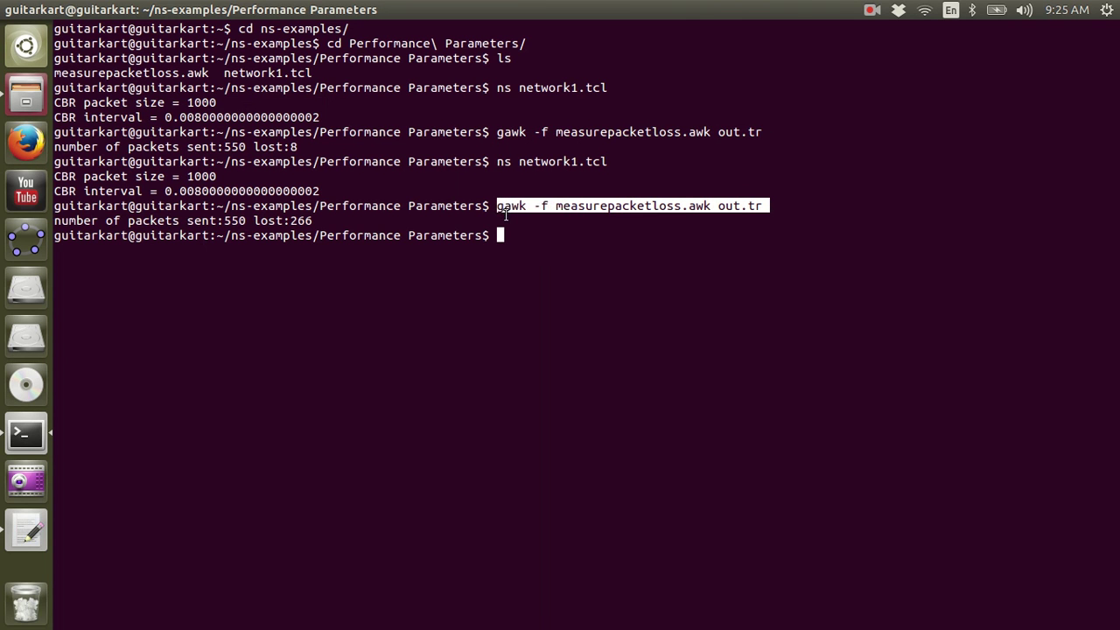